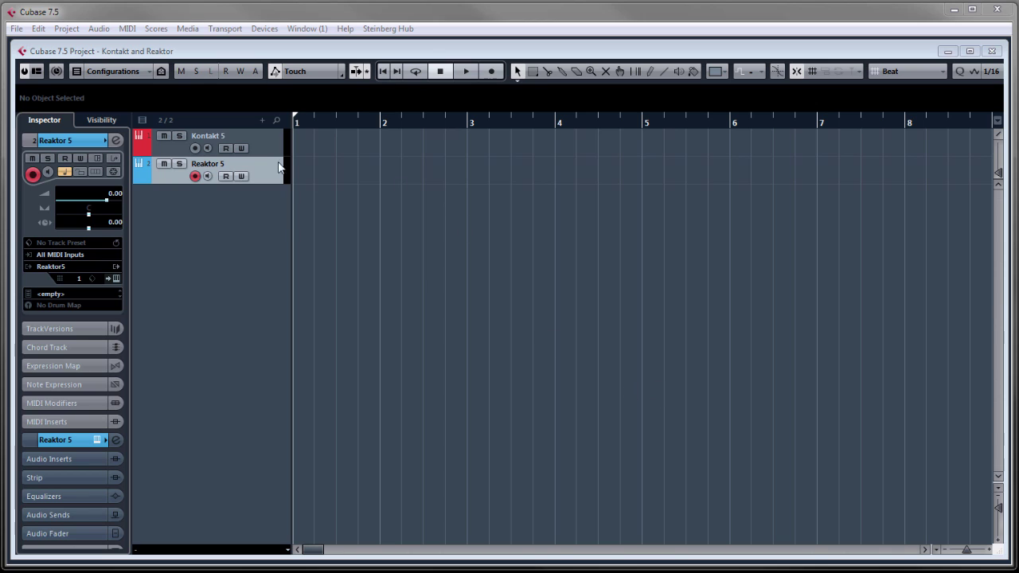
Try to load The Grandeur.nki from the library list into the Kontakt 5 instrument, and close the instrument window
left_click(269, 140)
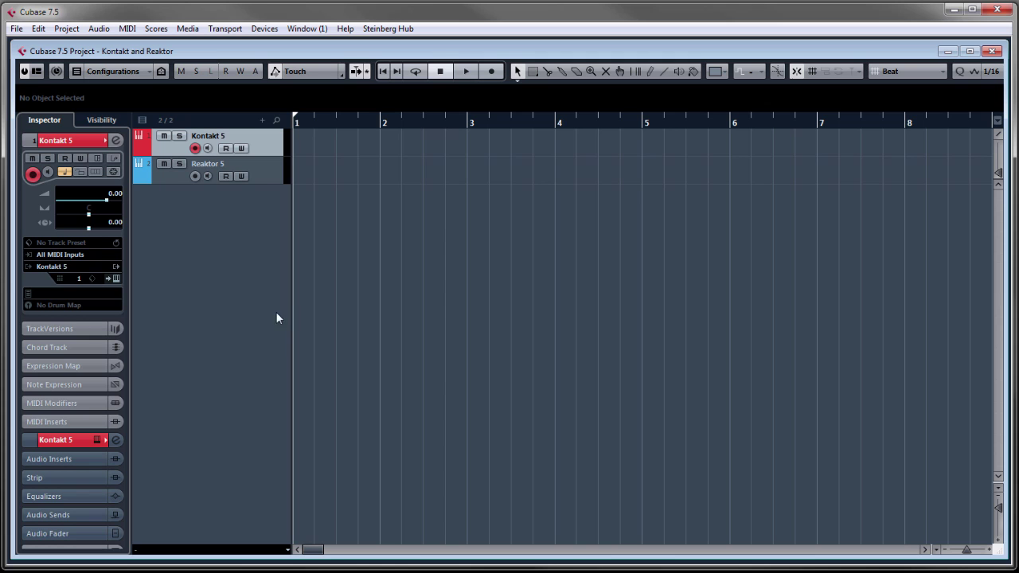
left_click(117, 276)
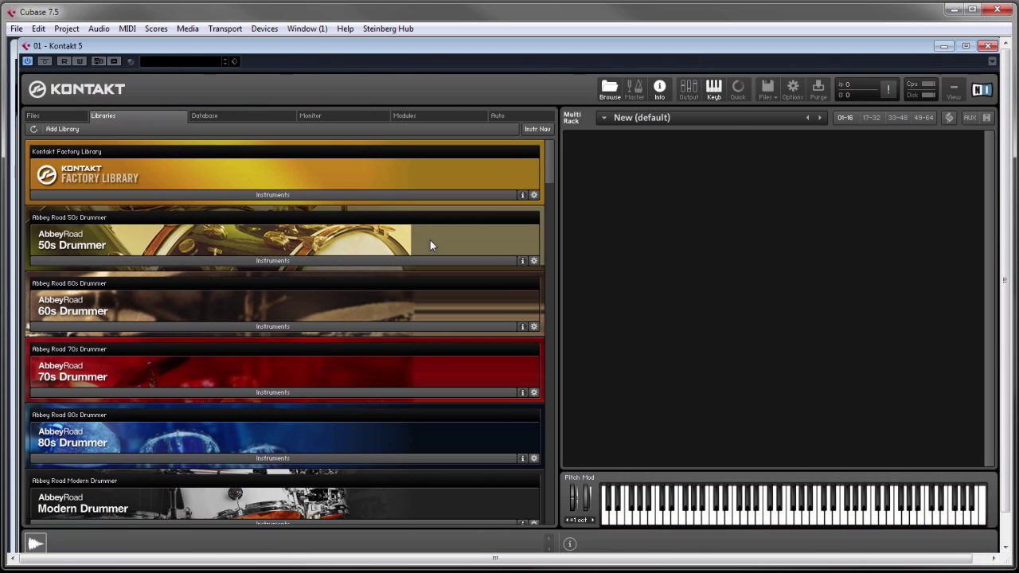
left_click_drag(551, 164, 546, 324)
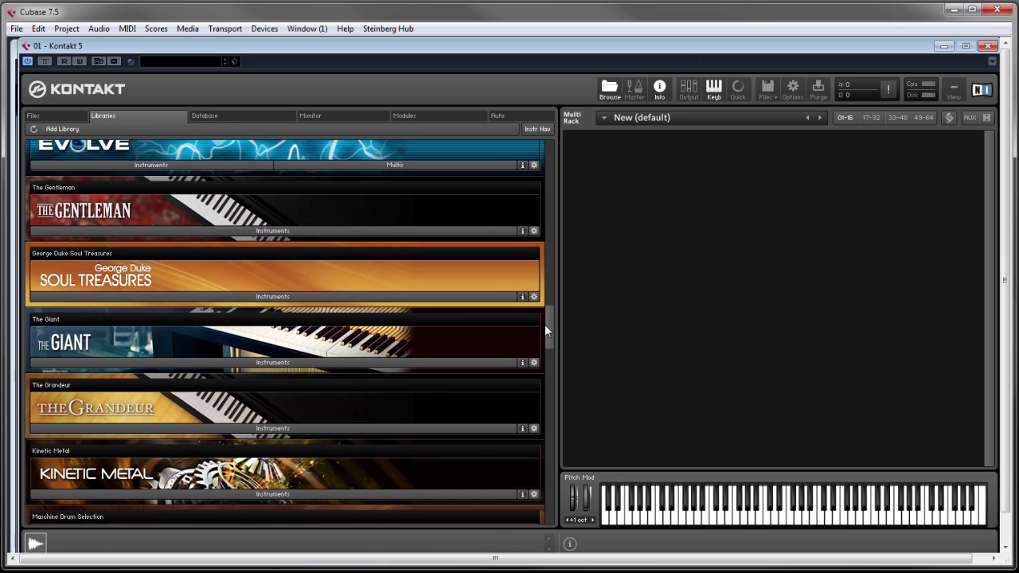
left_click(271, 429)
left_click_drag(78, 442, 720, 237)
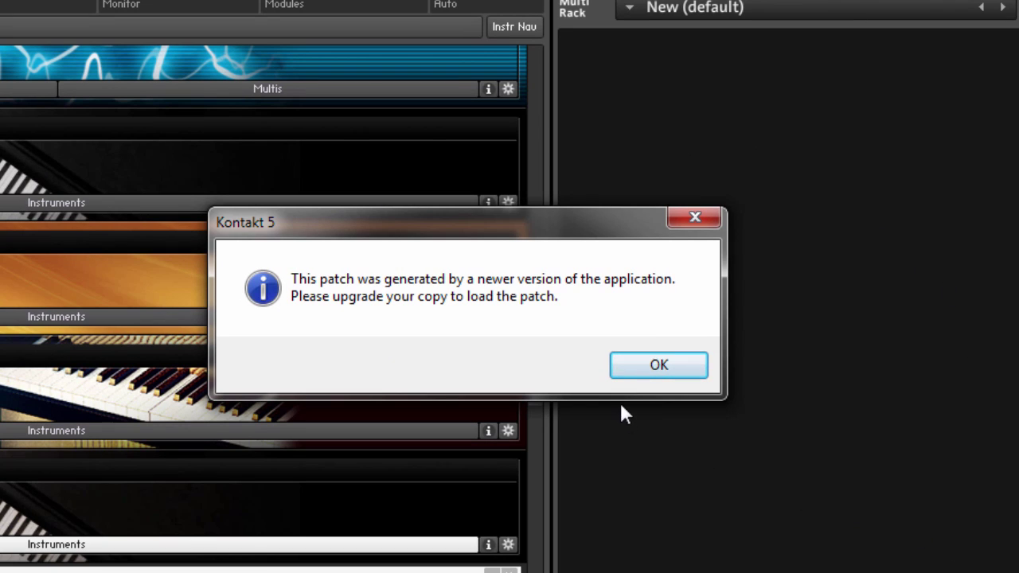
left_click(625, 372)
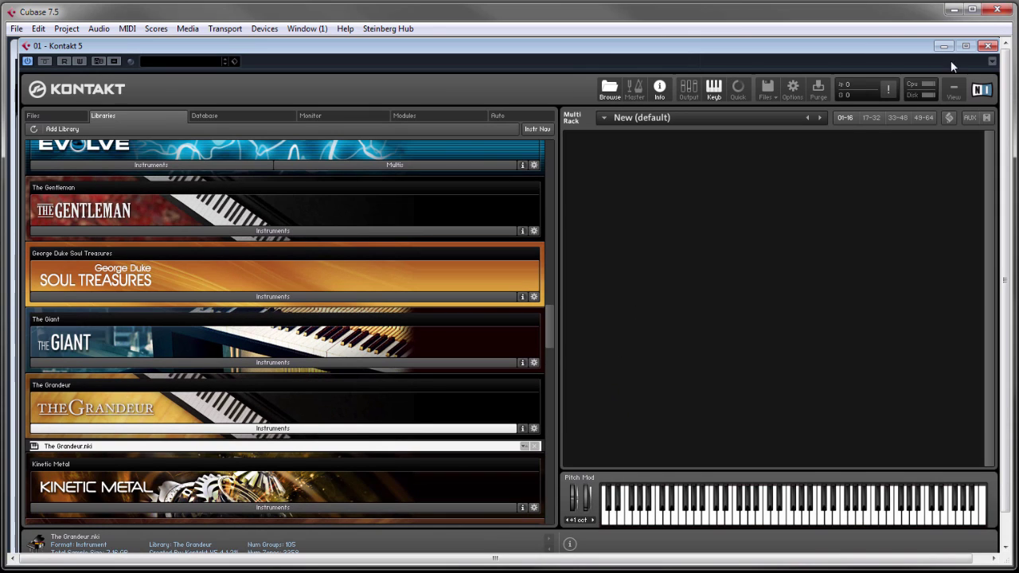
left_click(987, 46)
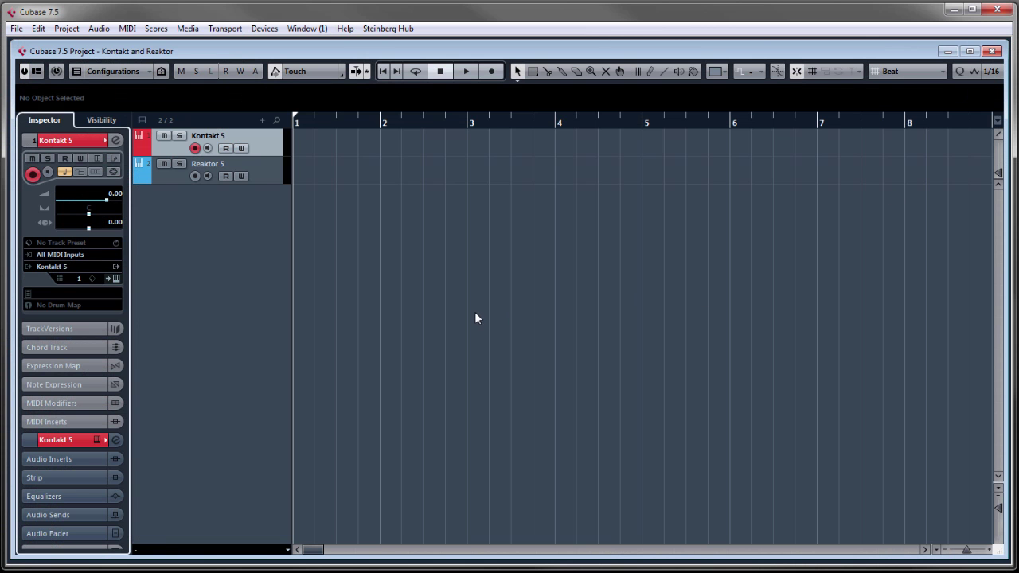
Try to load Rounds.ens from the Player content into the Reaktor 5 instrument, and close the instrument window
left_click(276, 176)
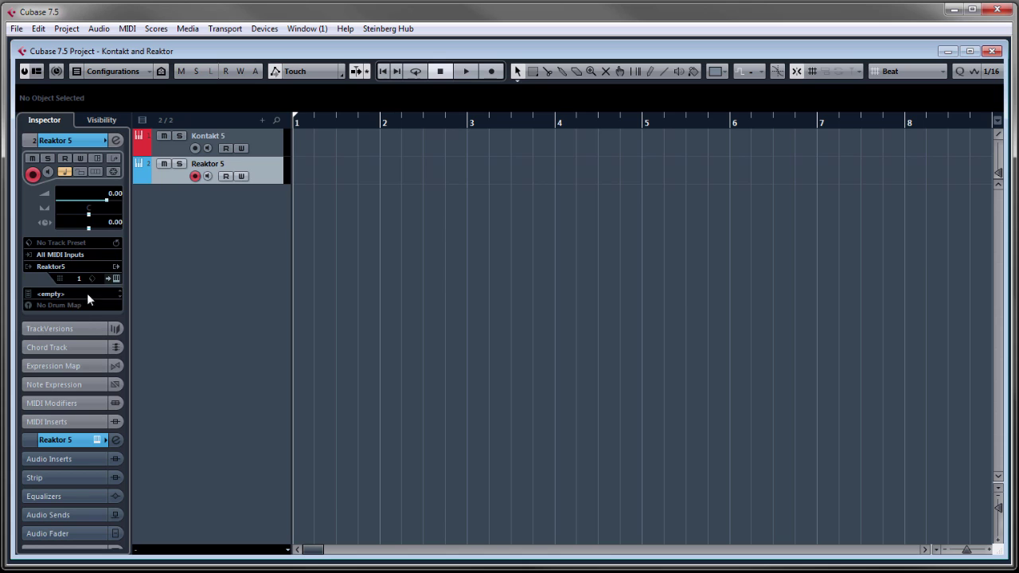
left_click(116, 278)
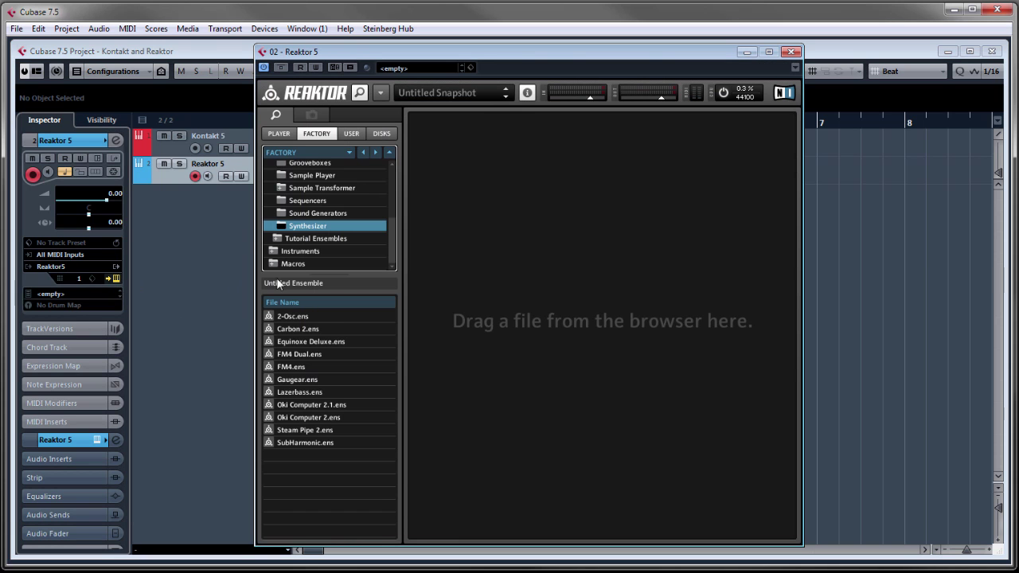
left_click(279, 134)
left_click(277, 317)
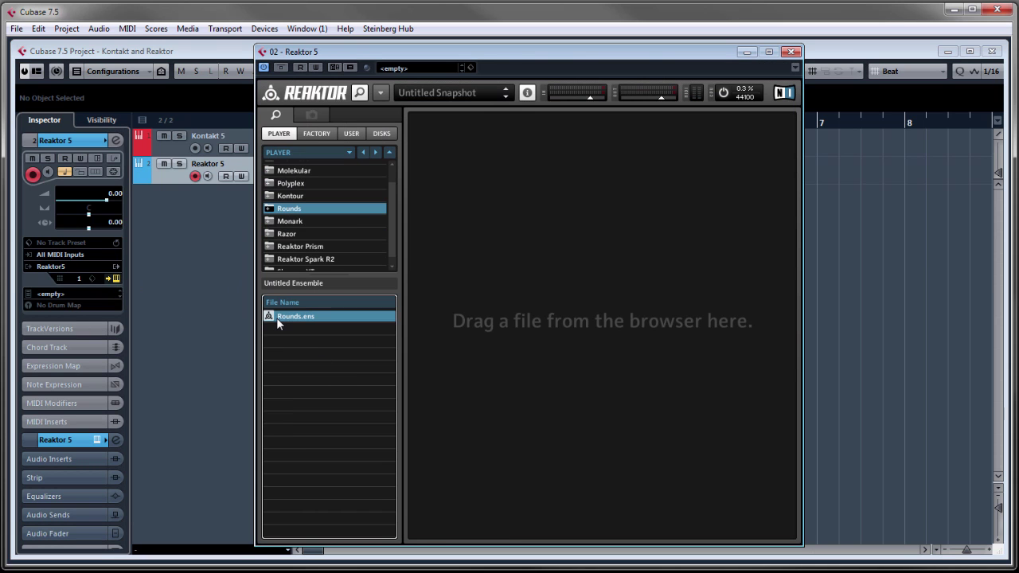
double_click(270, 316)
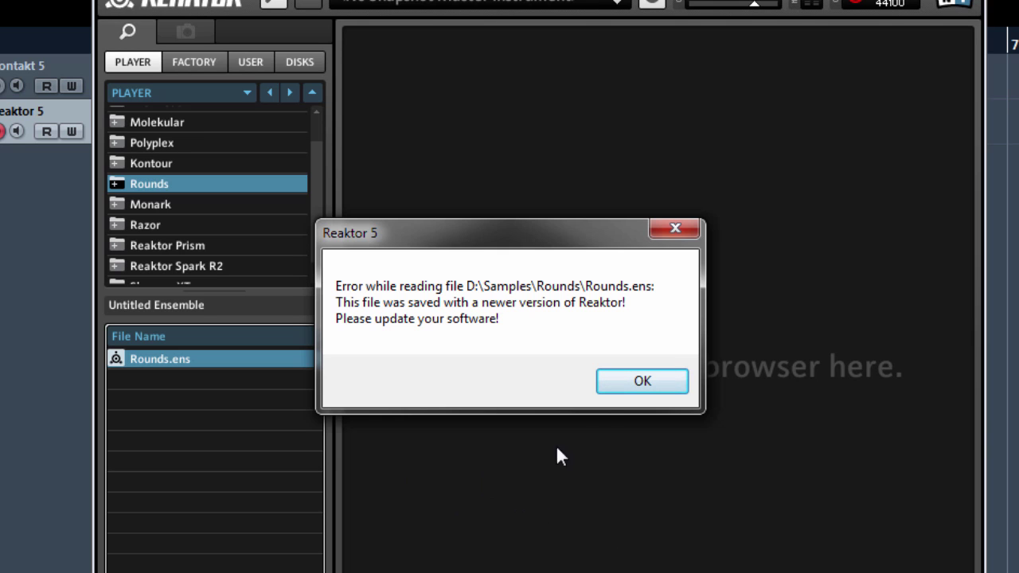
left_click(638, 385)
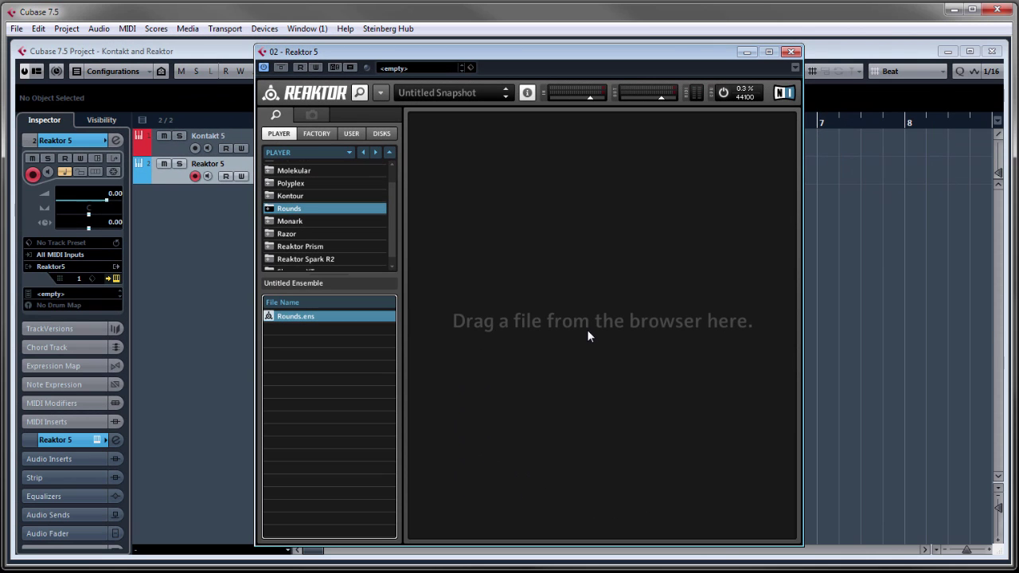
left_click(791, 52)
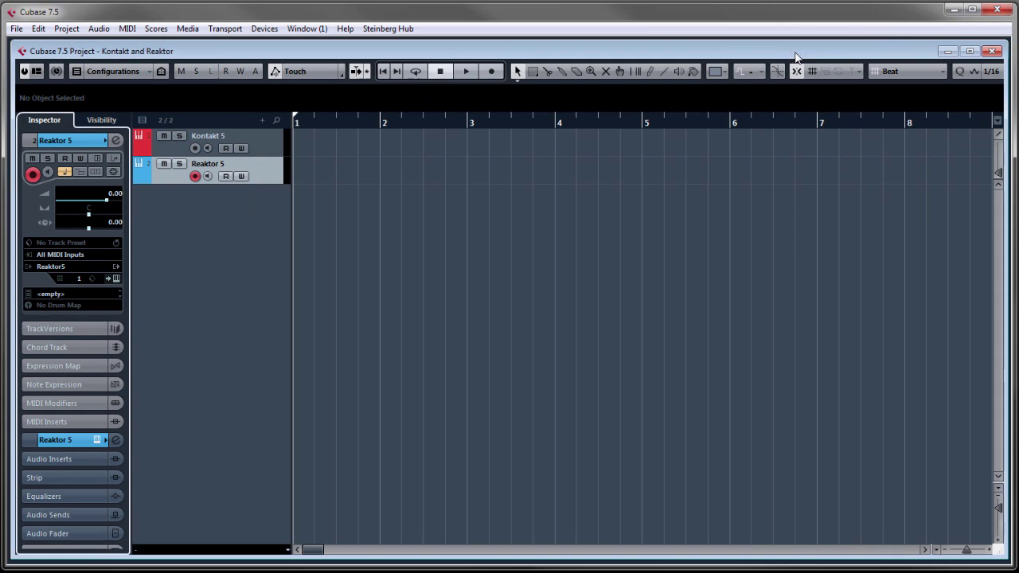
Switch from Cubase to Native Instruments Service Center and check the available updates and the product activation status
left_click(950, 14)
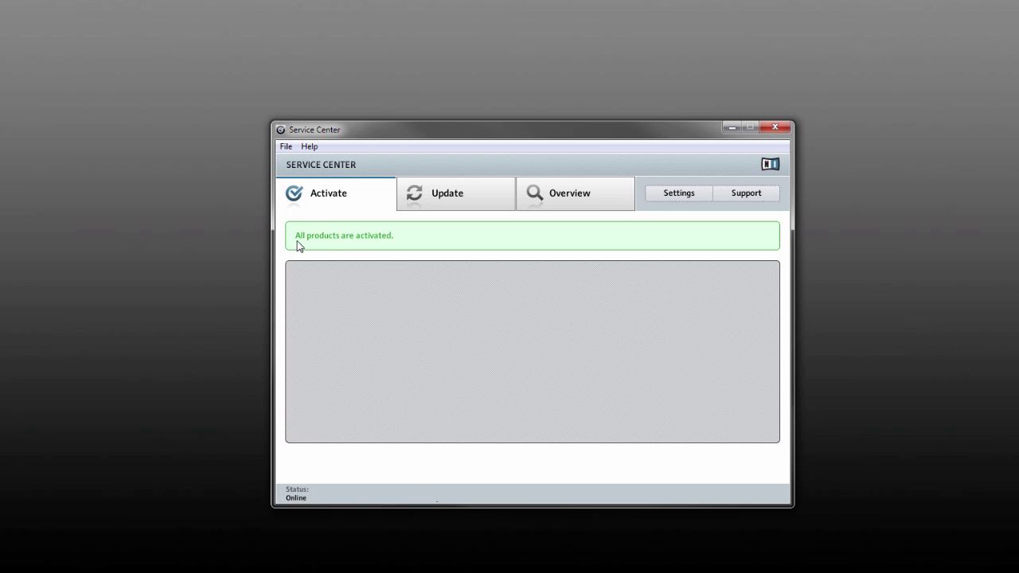
left_click(464, 194)
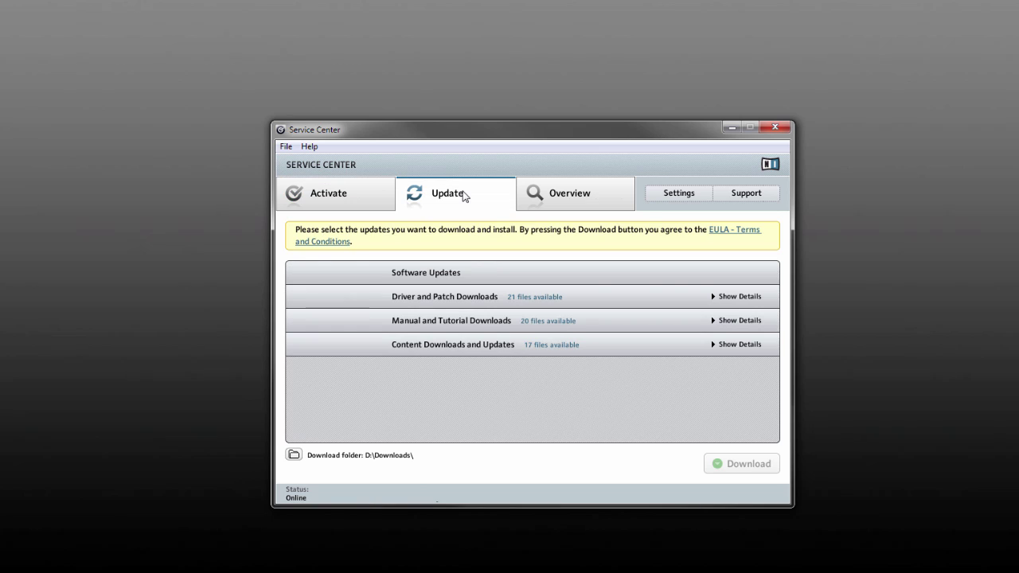
left_click(366, 206)
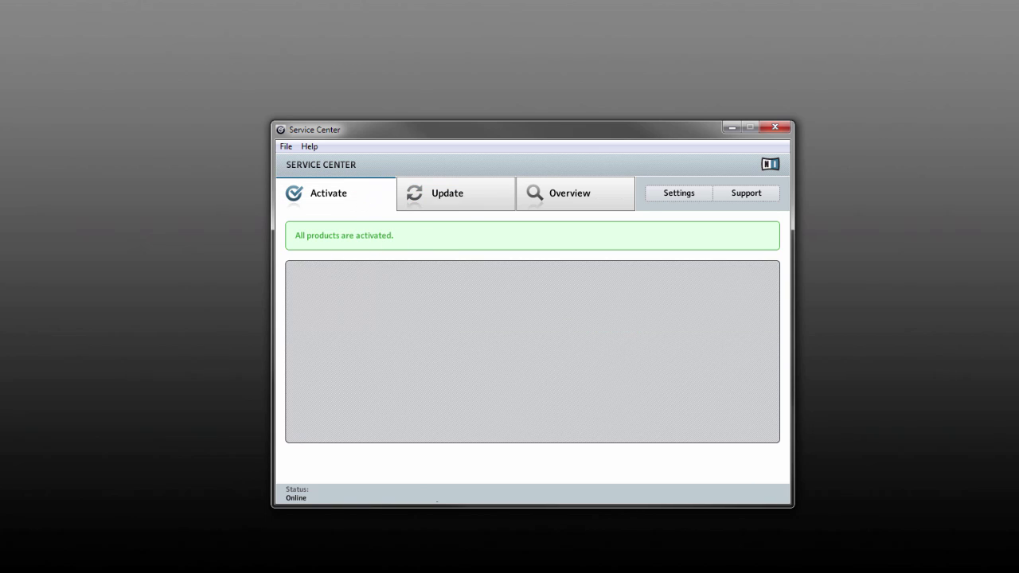
Switch to the browser and view the Software downloads page on ultimateoutsider.com
left_click(711, 549)
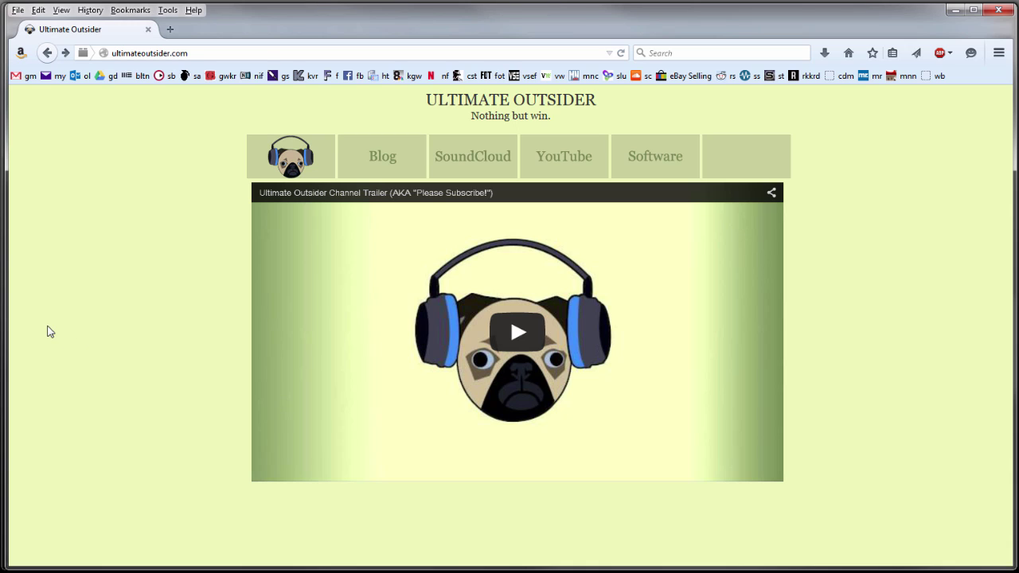
left_click(655, 157)
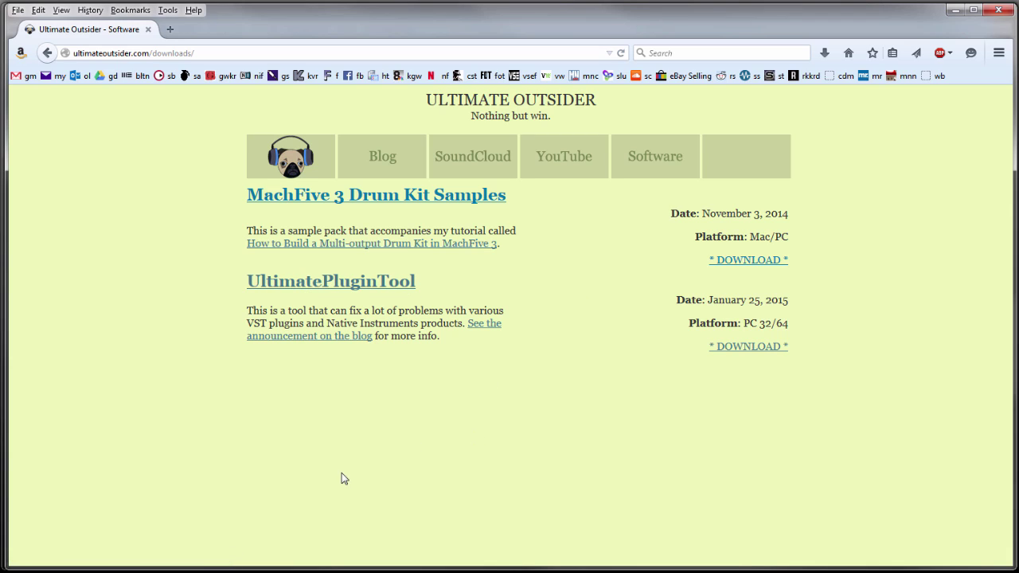
Leave the browser, allow UltimatePluginTool to make changes to the computer, and start its Find duplicate VST plugins wizard
left_click(949, 11)
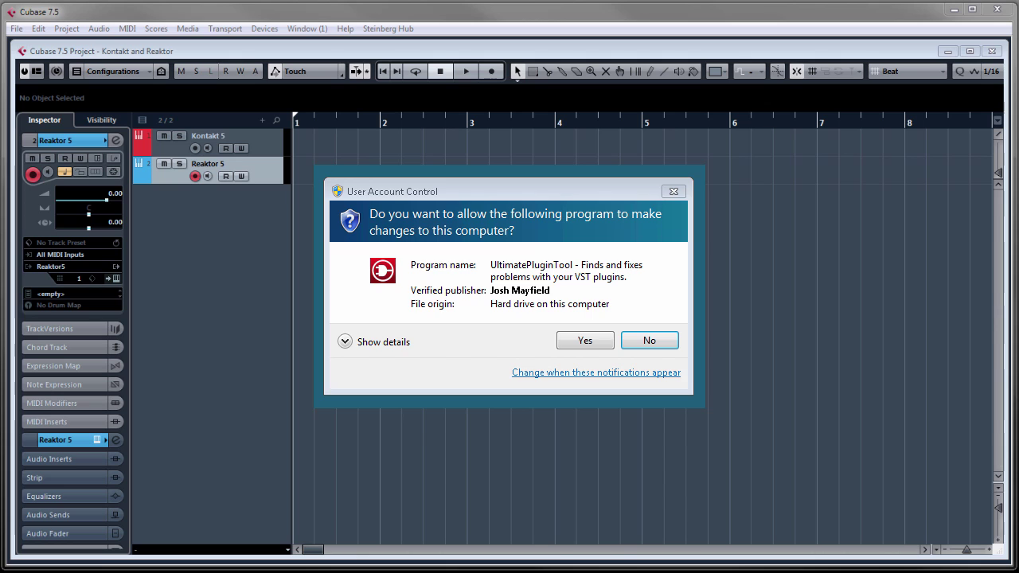
key("alt+y")
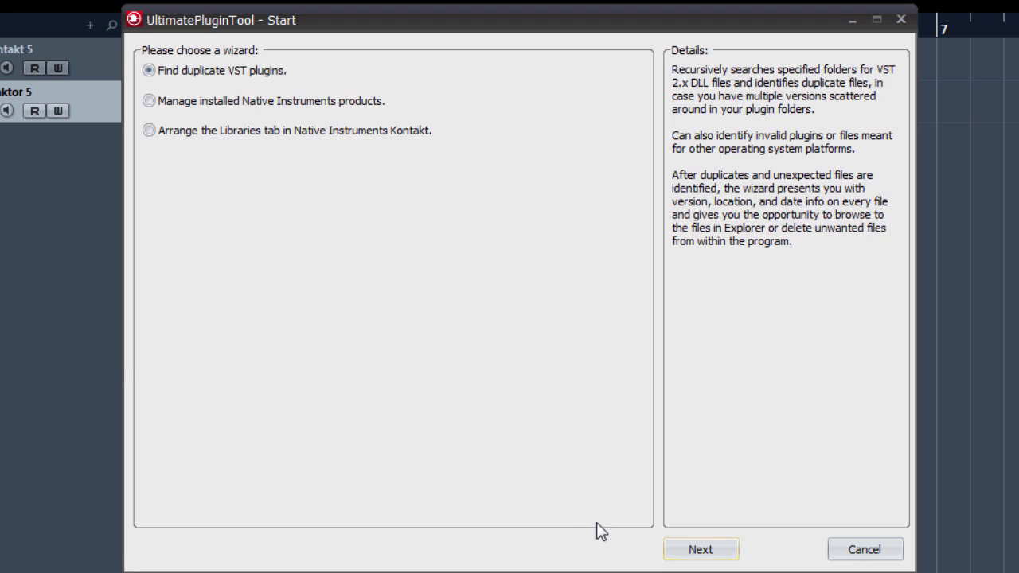
left_click(703, 557)
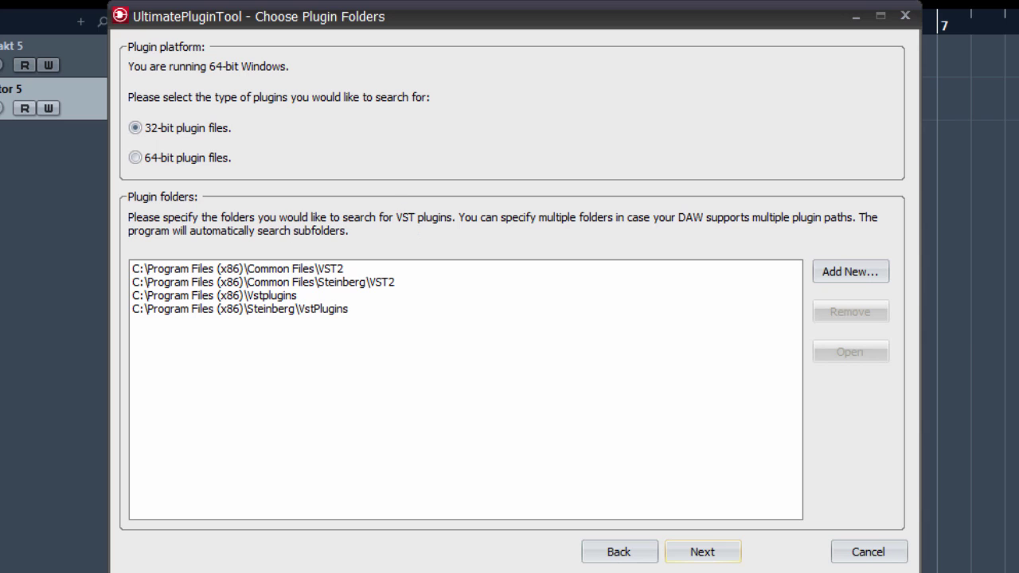
Switch to Cubase, inspect the VST 2.x plug-in paths in its Plug-in Information, and leave the project view
key("Escape")
key("alt+d")
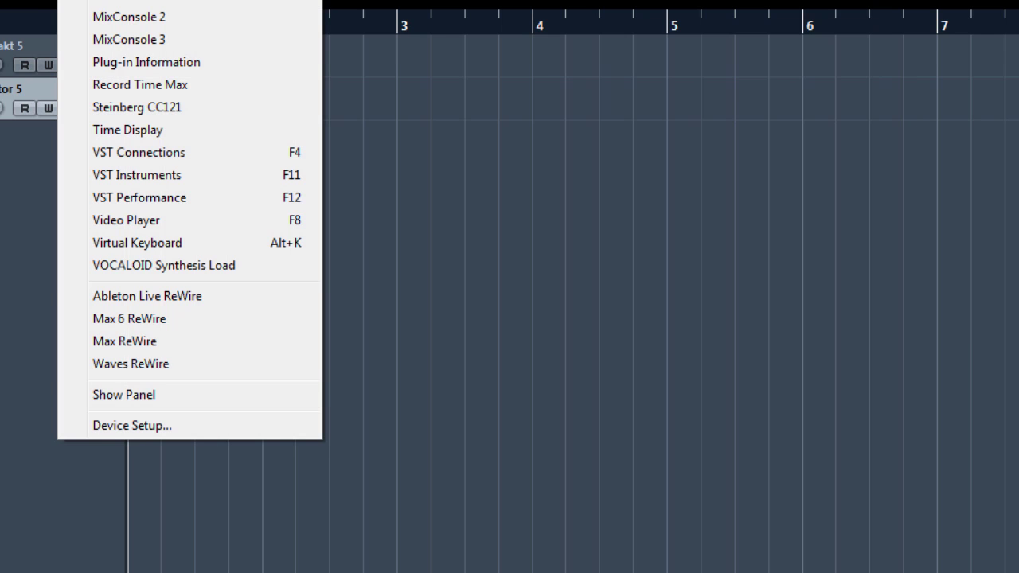
left_click(147, 62)
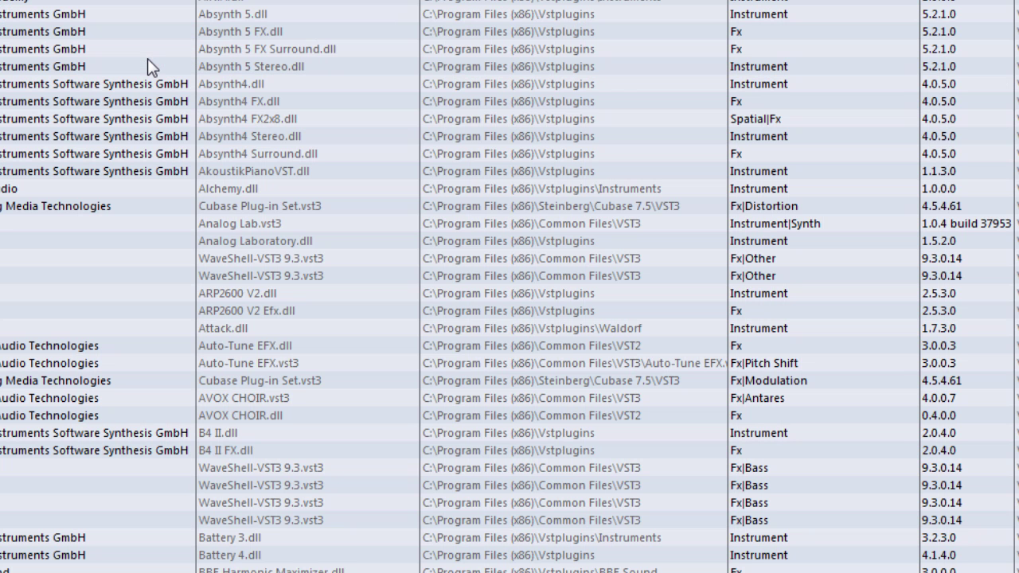
left_click(2, 75)
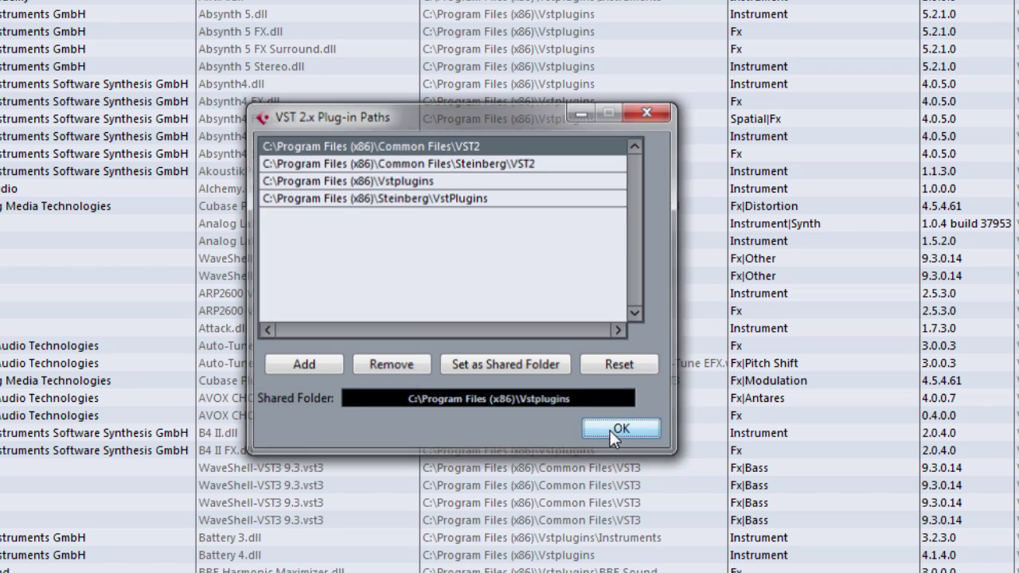
left_click(612, 430)
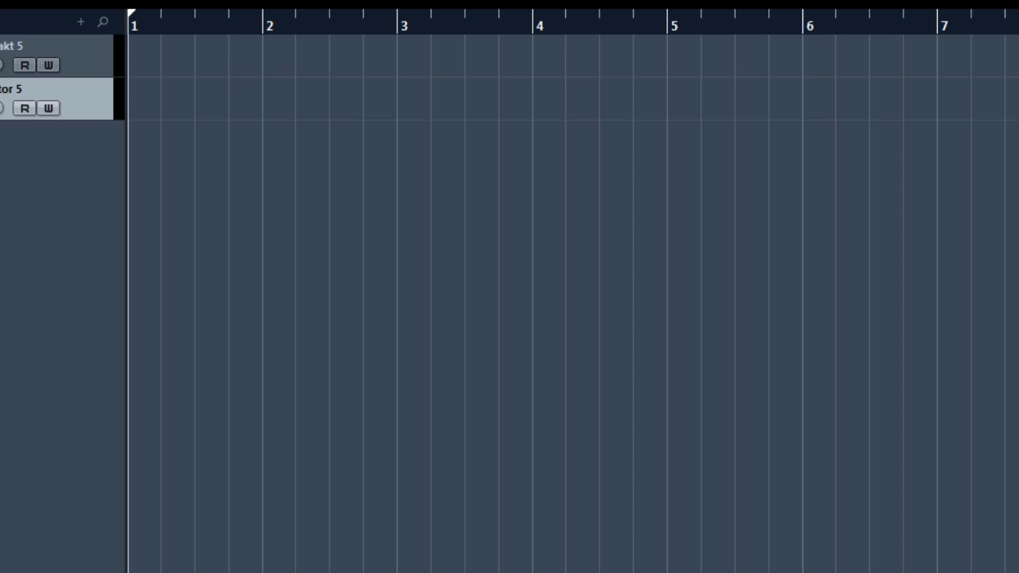
key("ctrl+w")
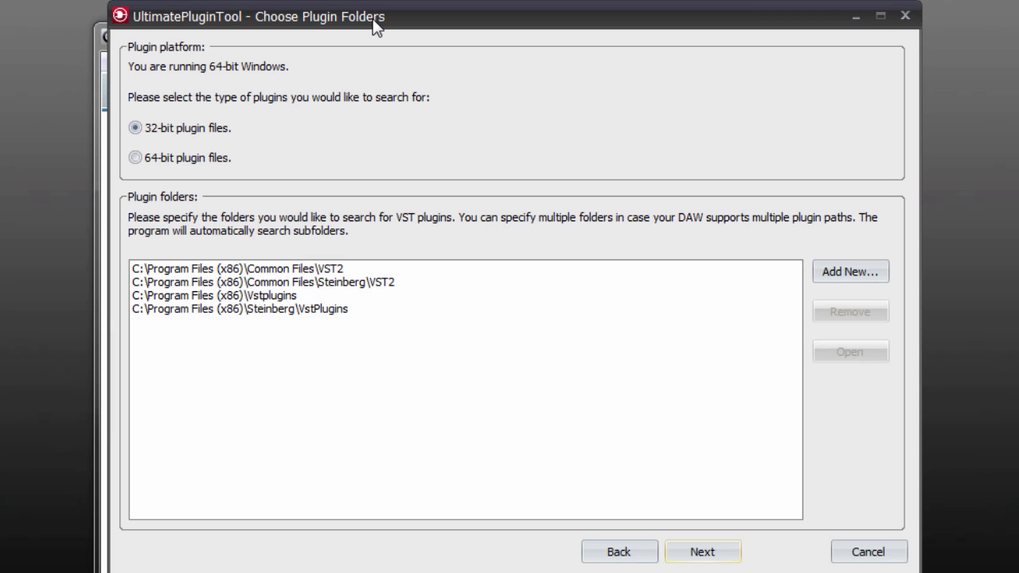
Review the listed 32-bit VST plugin folders in UltimatePluginTool and search them for duplicate plugins
left_click(235, 273)
left_click(257, 285)
left_click(256, 294)
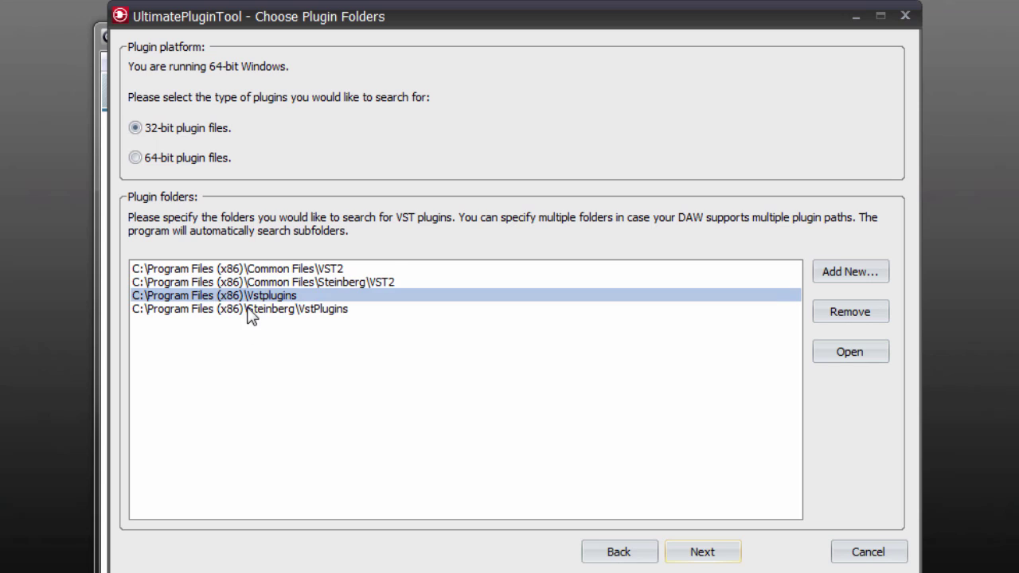
left_click(250, 310)
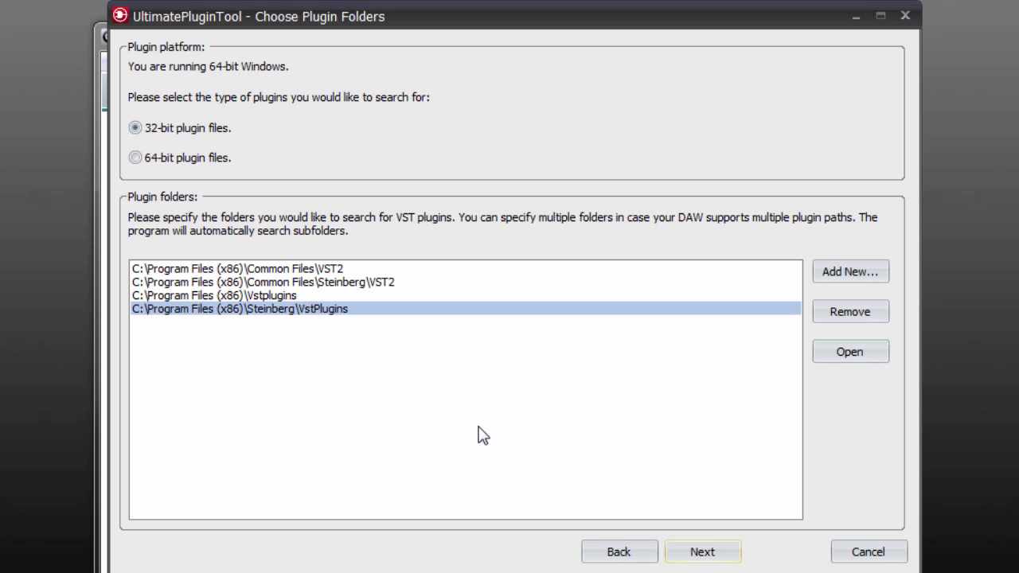
left_click(851, 272)
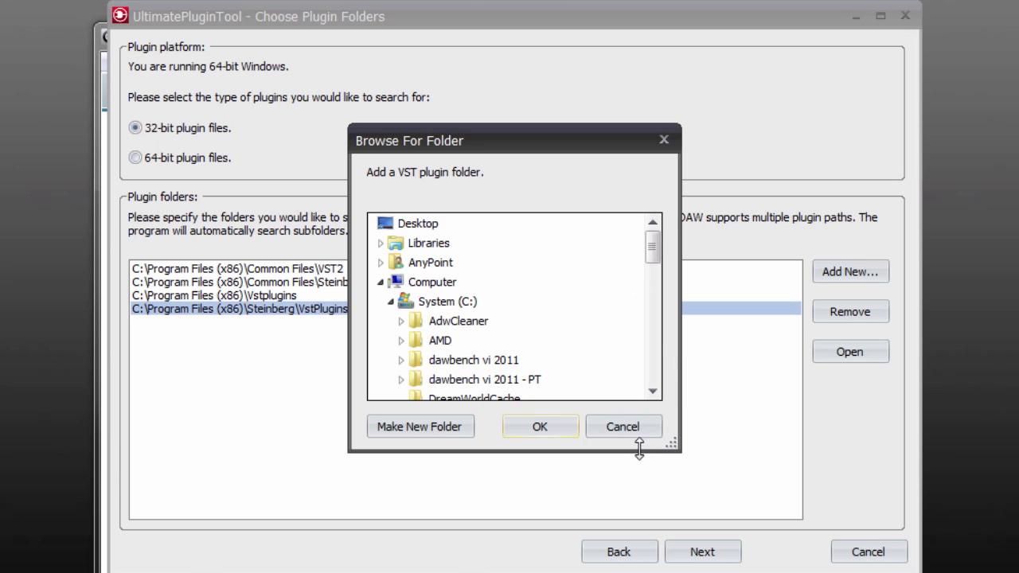
left_click(649, 426)
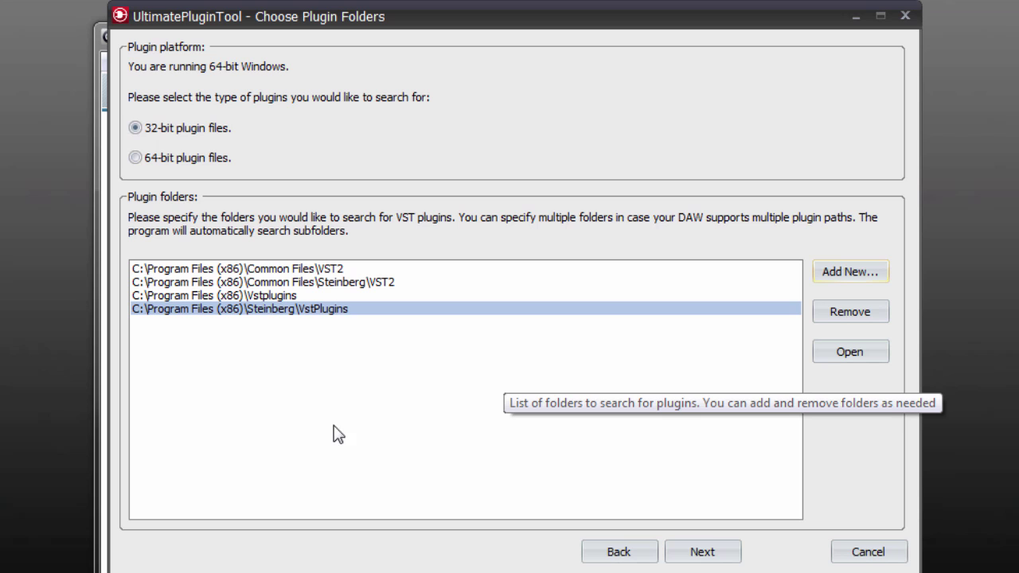
left_click(711, 560)
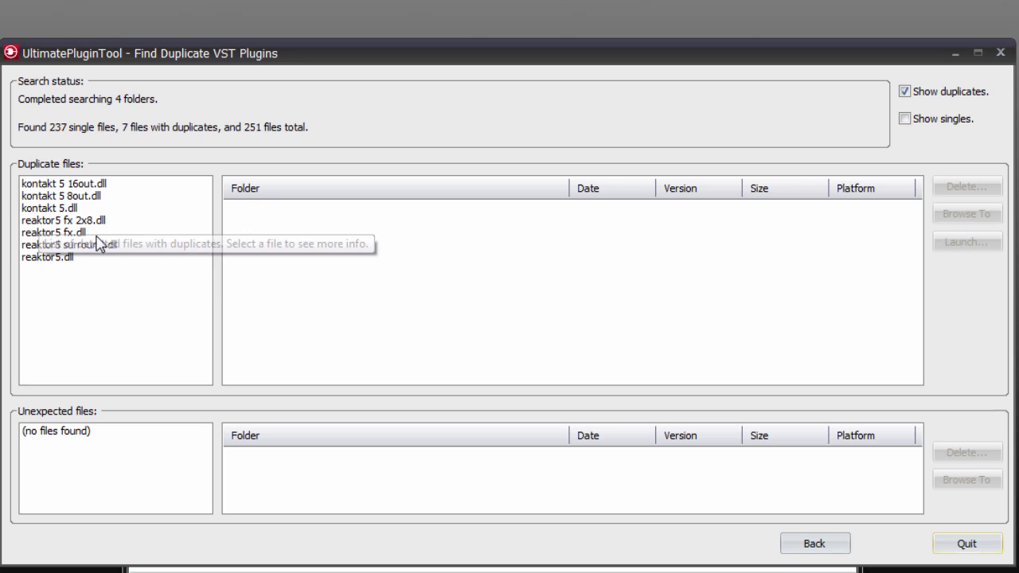
Compare the duplicate copies of kontakt 5.dll and show the one from Common Files\VST2 in its Explorer folder
left_click(36, 209)
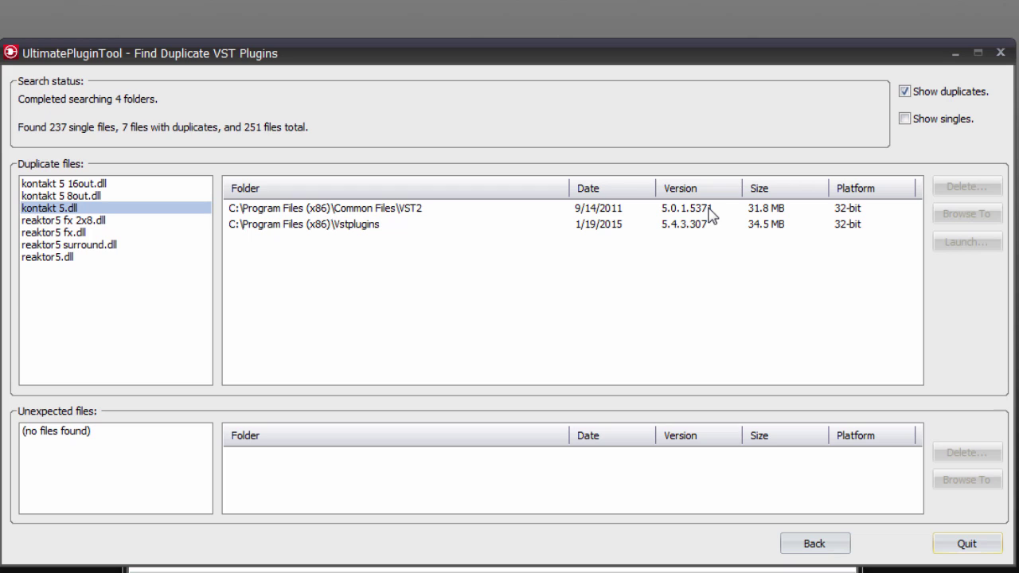
left_click(355, 225)
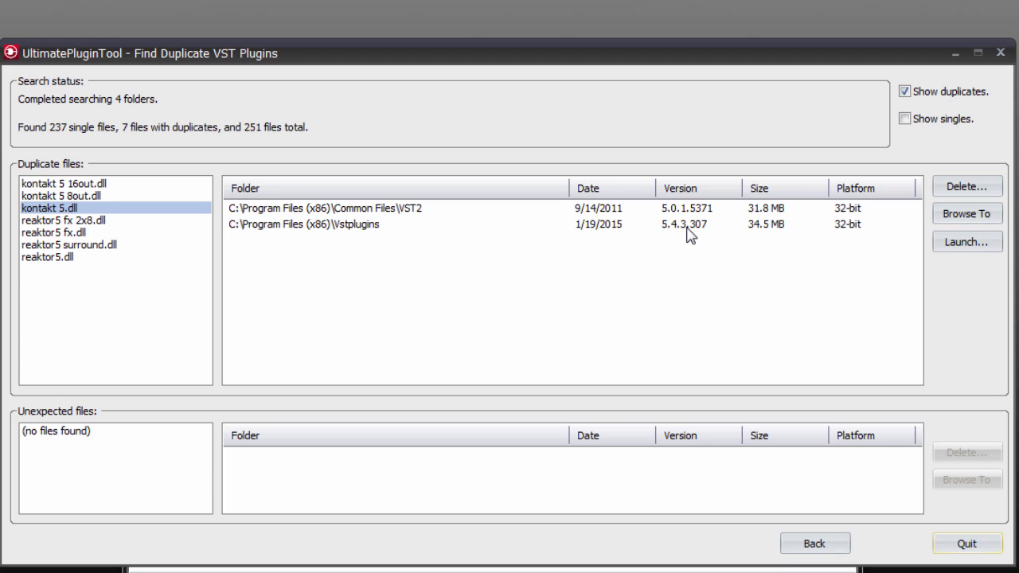
left_click(322, 211)
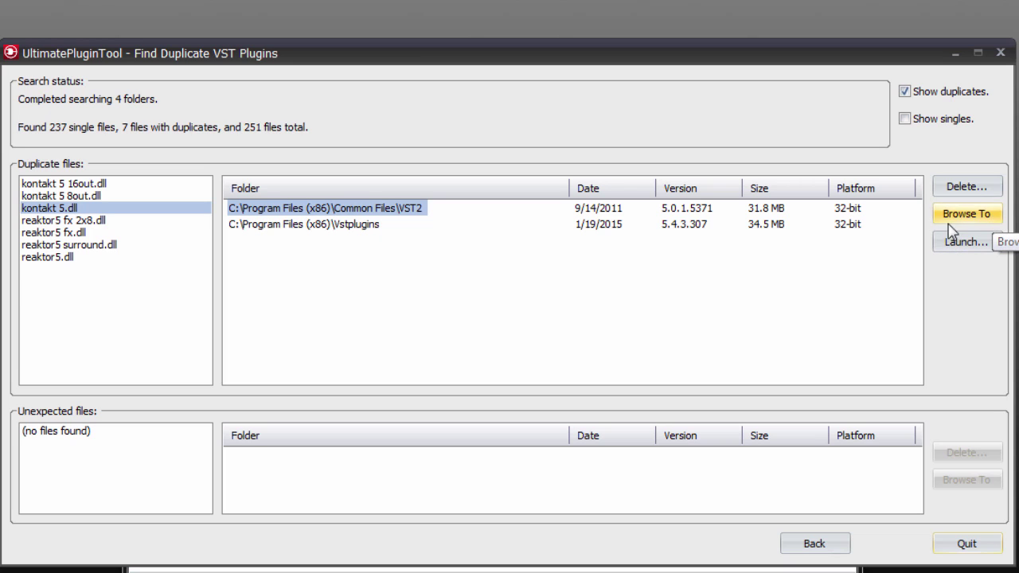
left_click(304, 225)
left_click(299, 211)
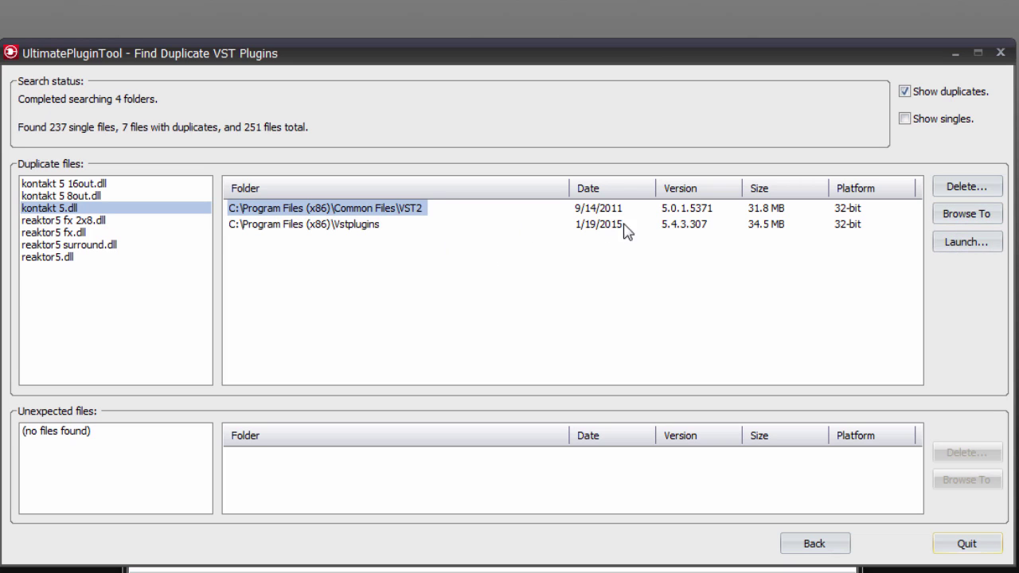
left_click(987, 222)
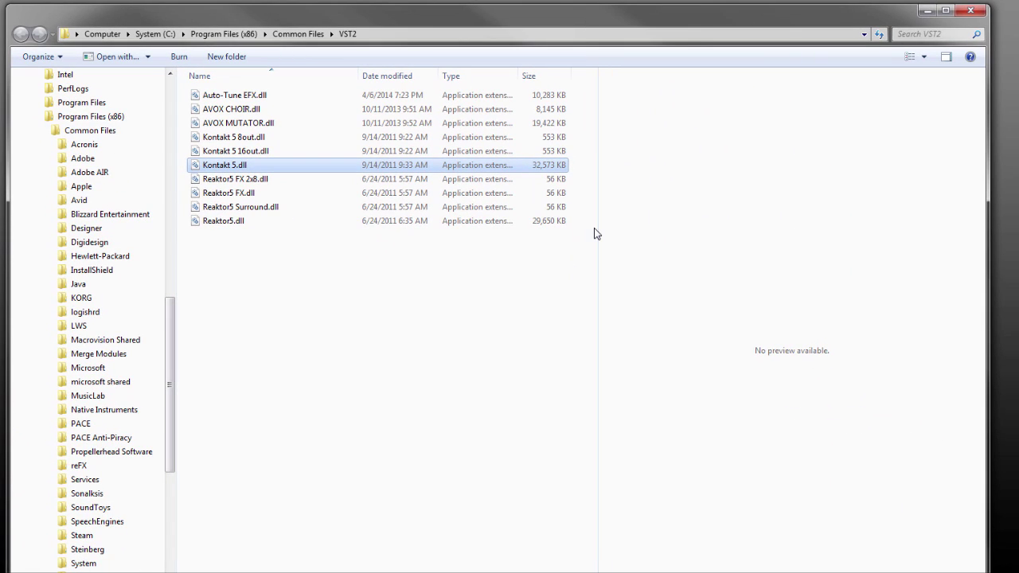
Check the file properties of Kontakt 5.dll in the VST2 folder, dismiss them, and close the Explorer window
right_click(200, 163)
left_click(241, 446)
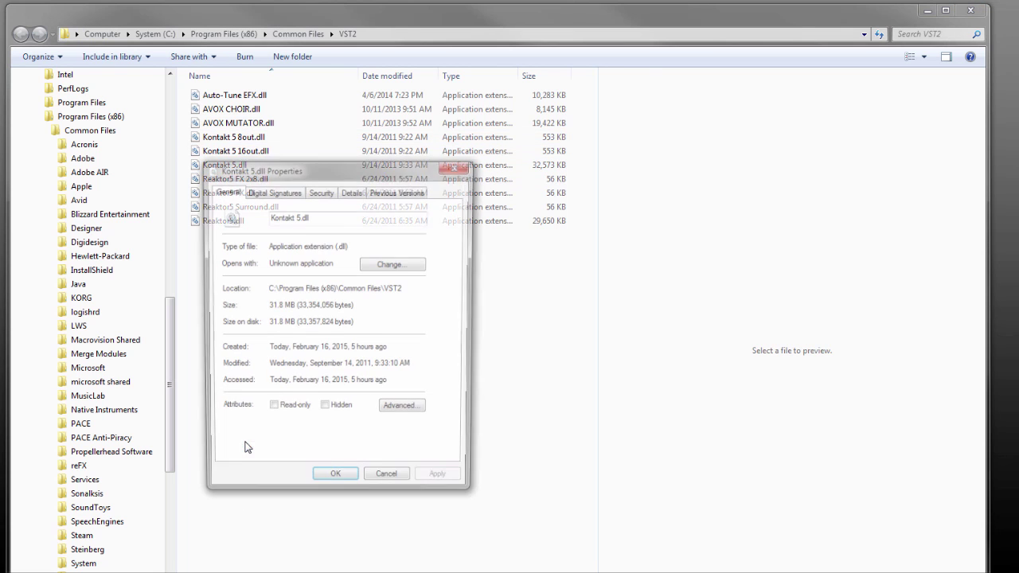
left_click(389, 484)
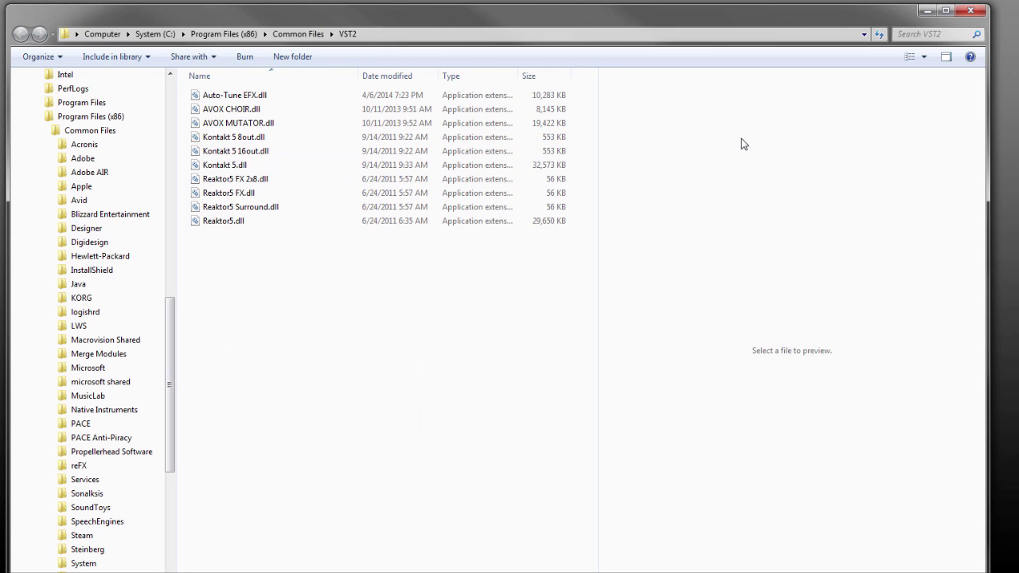
left_click(970, 10)
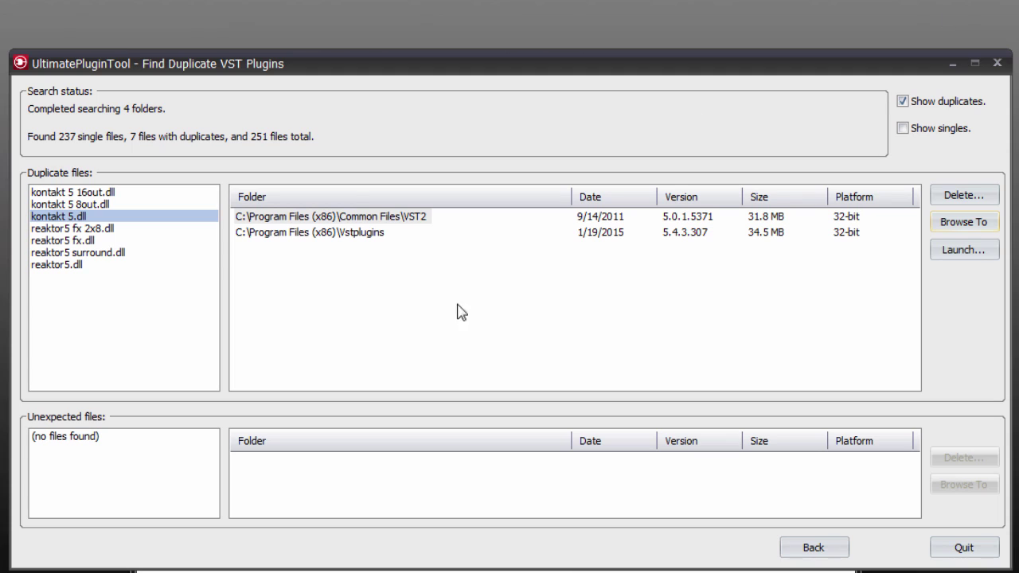
Permanently delete the outdated copy of kontakt 5.dll in C:\Program Files (x86)\Common Files\VST2
left_click(355, 219)
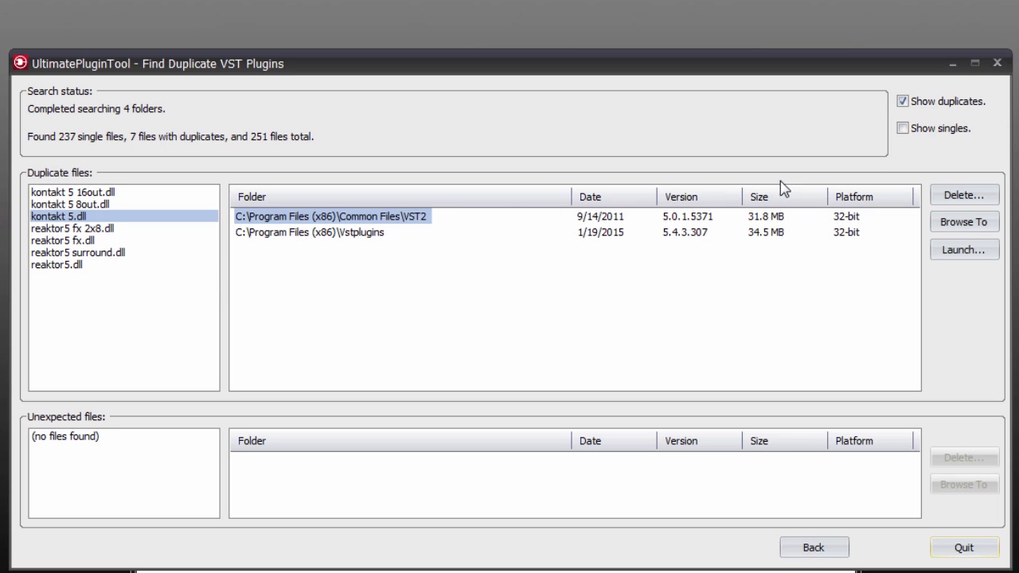
left_click(962, 199)
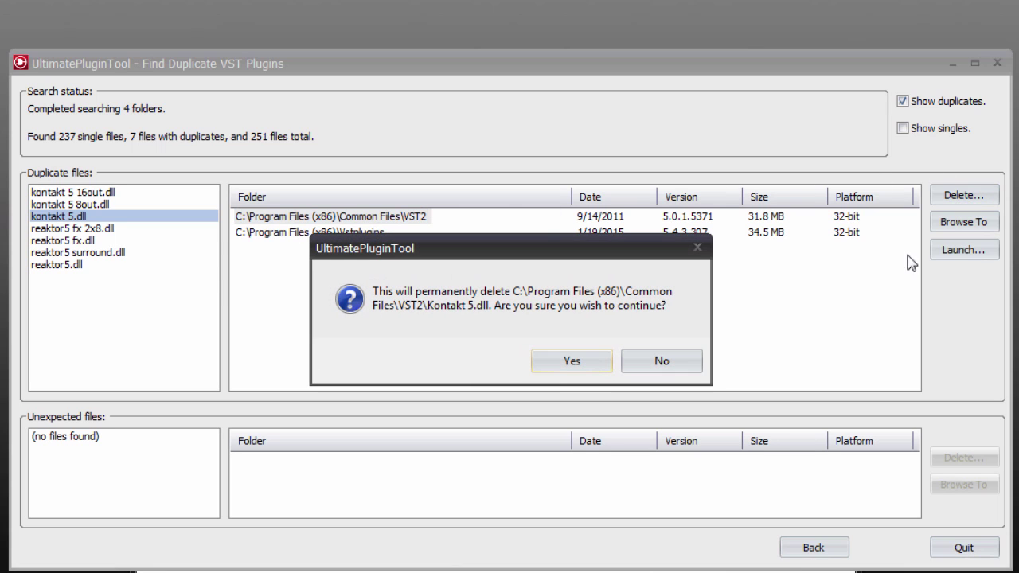
left_click(565, 362)
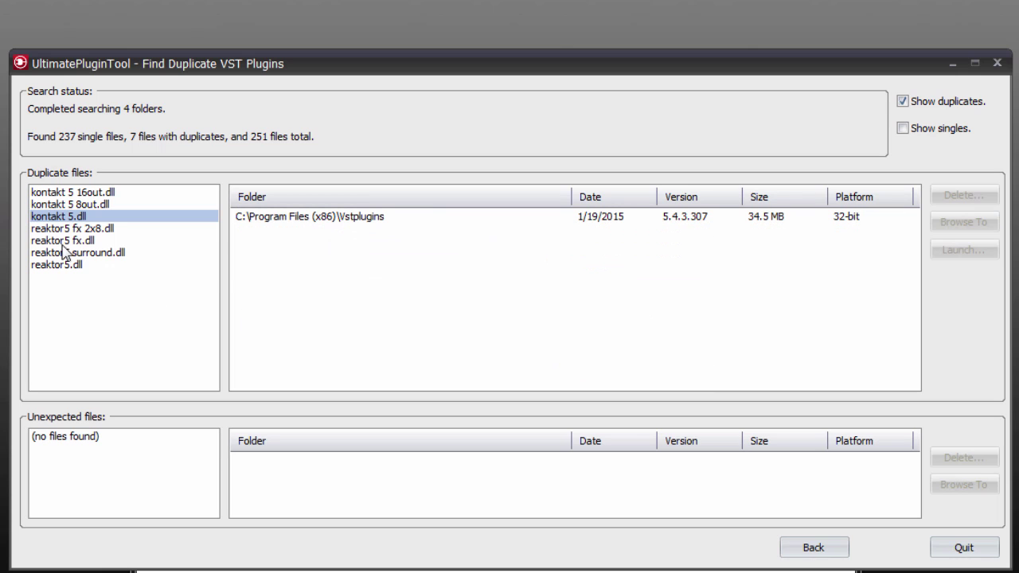
Permanently delete the Common Files\VST2 copies of kontakt 5 16out.dll and kontakt 5 8out.dll
left_click(79, 193)
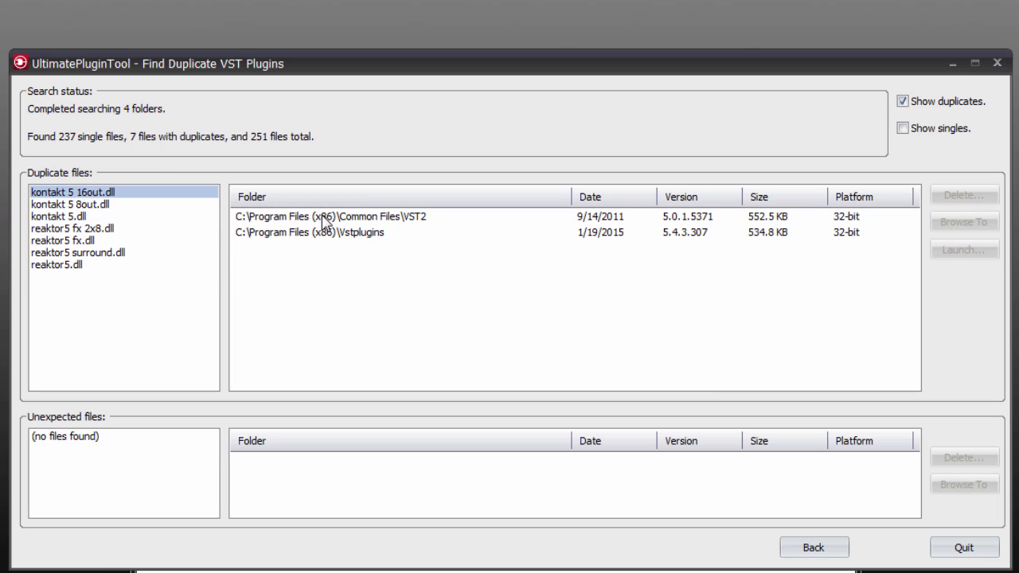
left_click(333, 217)
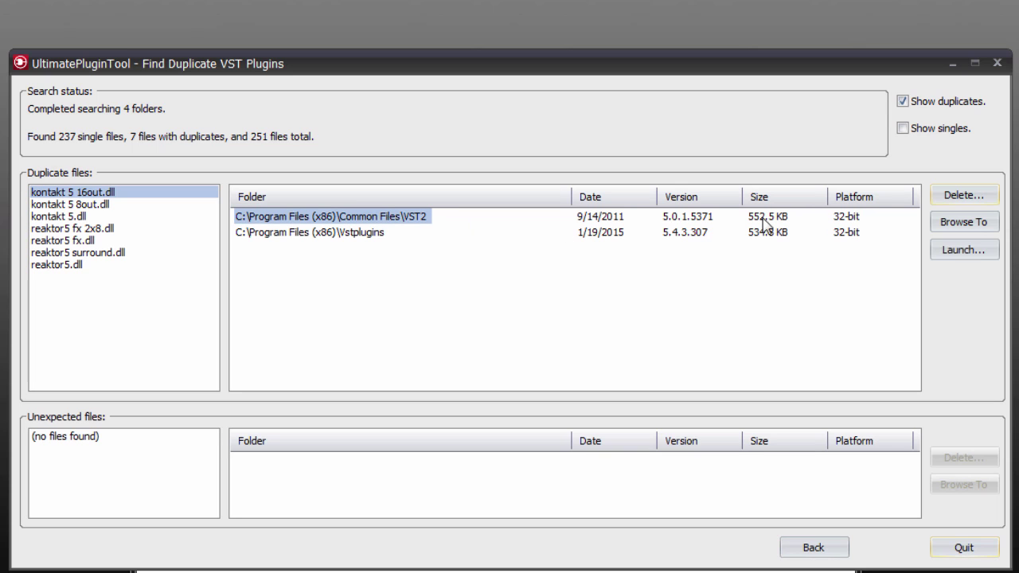
left_click(958, 195)
left_click(569, 358)
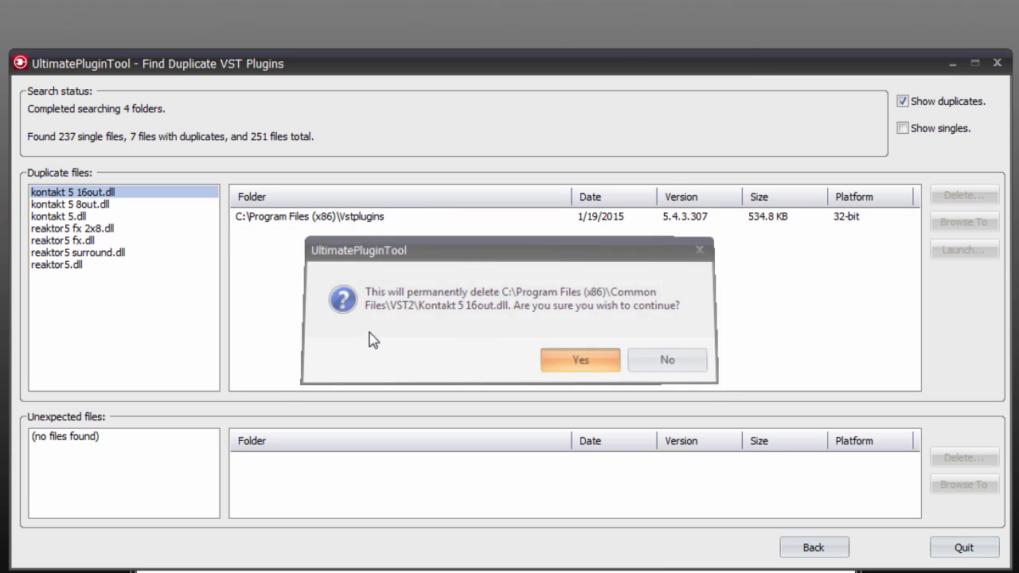
left_click(92, 203)
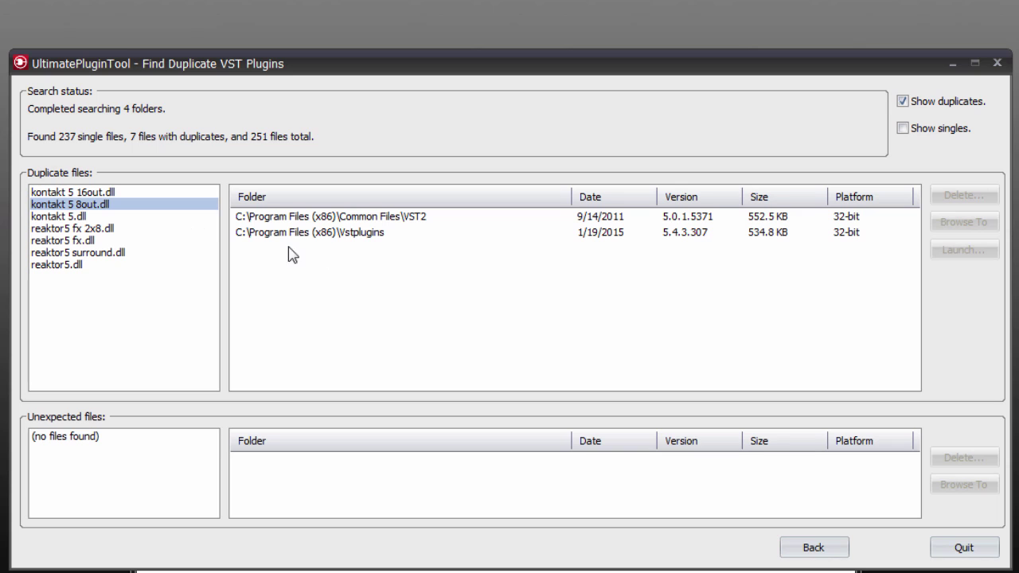
left_click(353, 220)
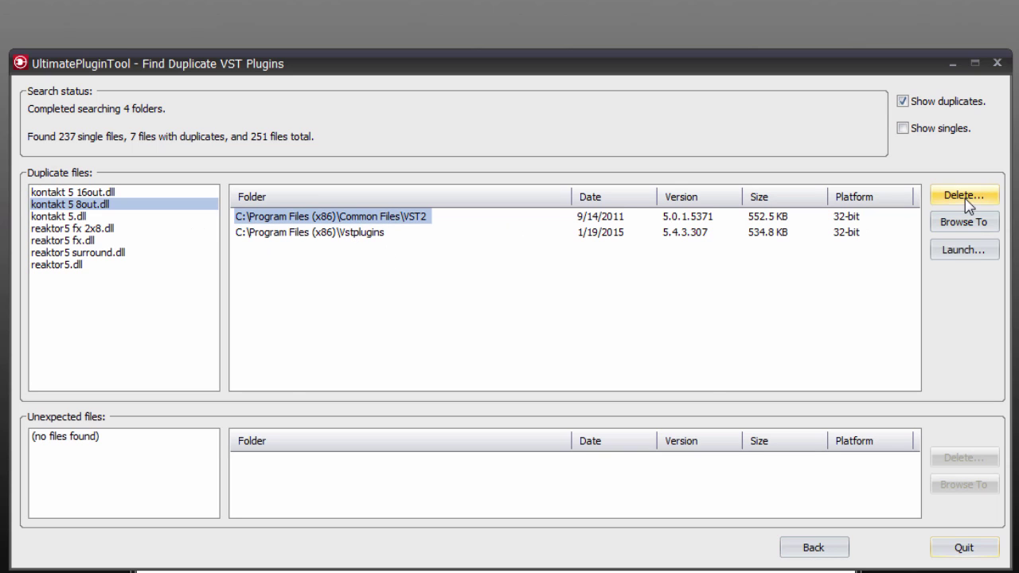
left_click(967, 199)
left_click(580, 360)
Permanently delete the outdated Common Files\VST2 copy of reaktor5.dll
left_click(78, 229)
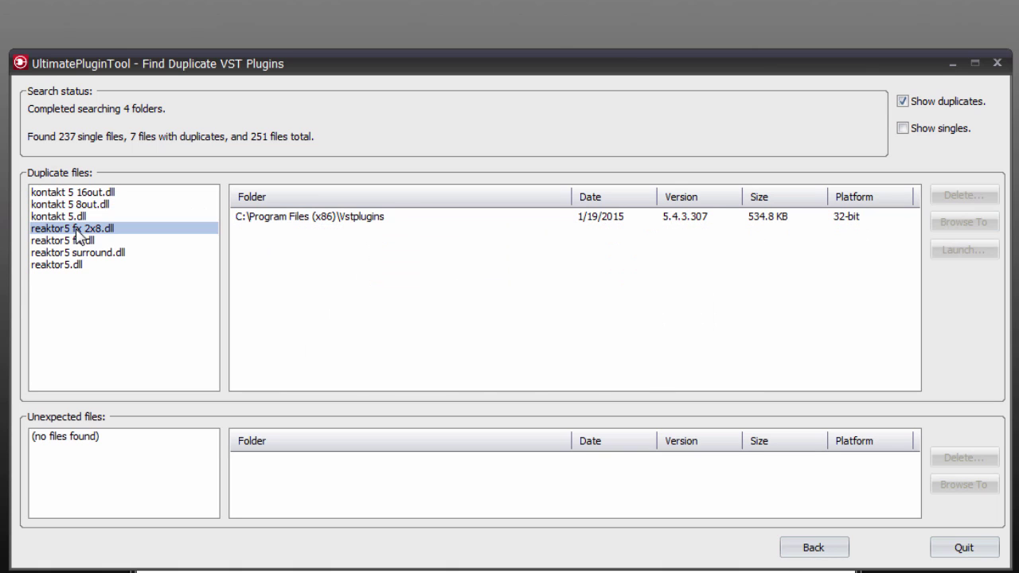
left_click(50, 267)
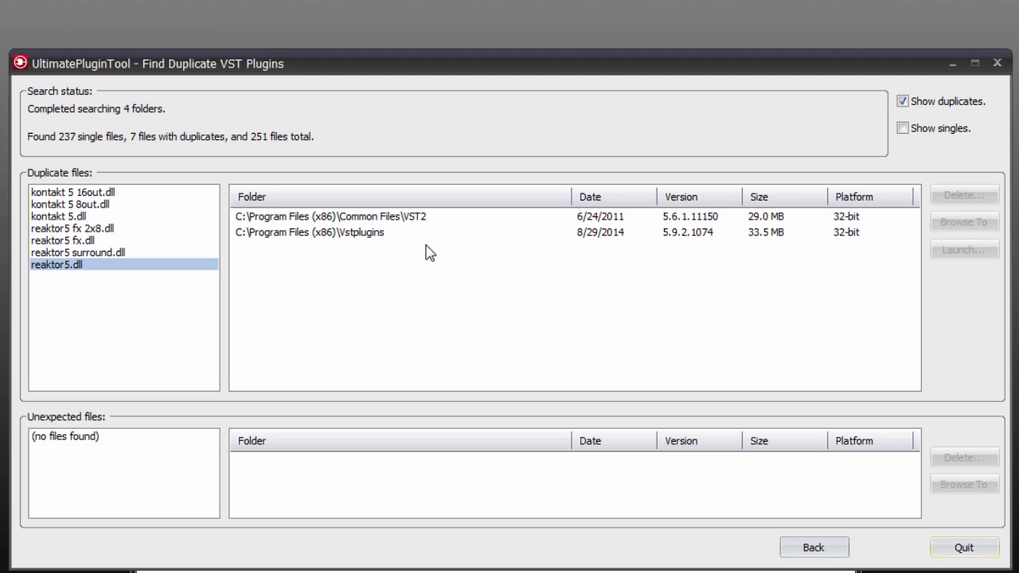
left_click(289, 219)
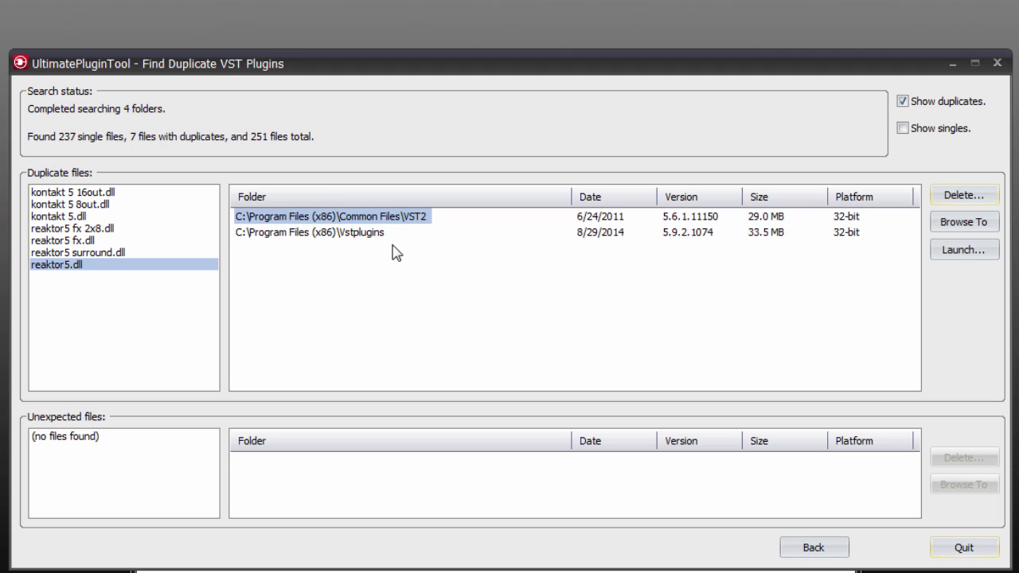
left_click(981, 199)
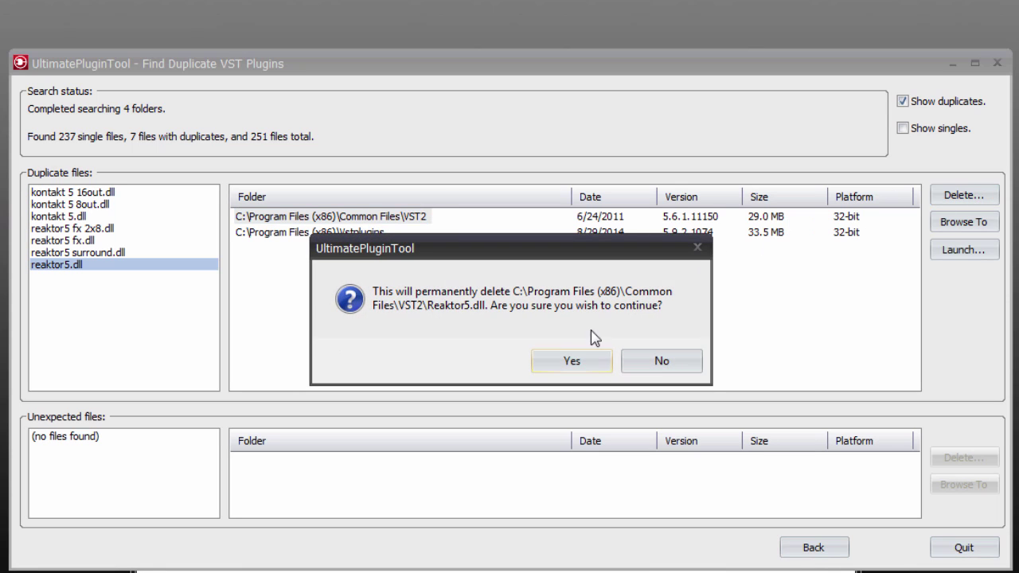
left_click(550, 368)
Permanently delete the Common Files\VST2 copies of the remaining Reaktor 5 files, including reaktor5 surround.dll and reaktor5 fx 2x8.dll
left_click(94, 254)
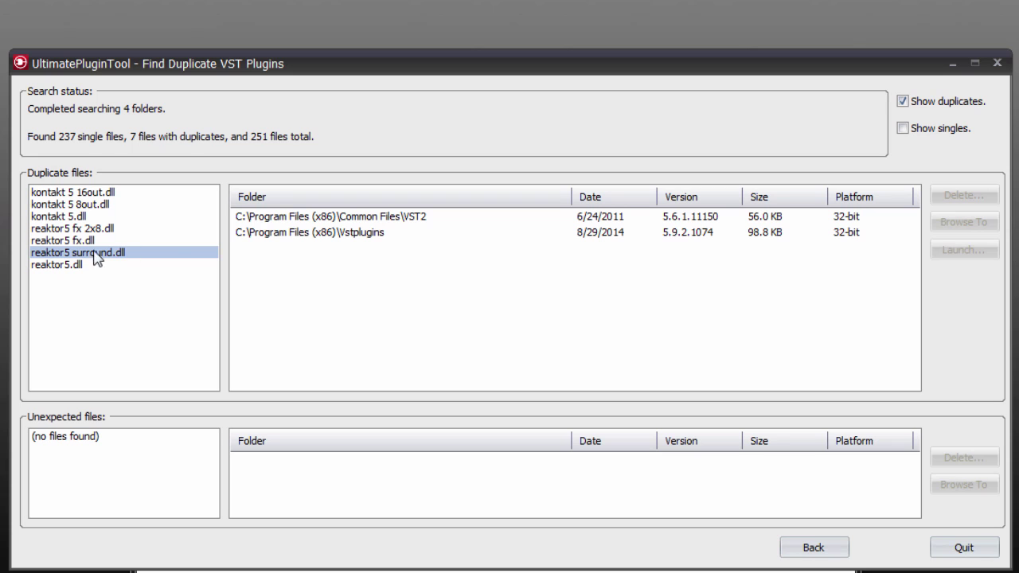
left_click(315, 216)
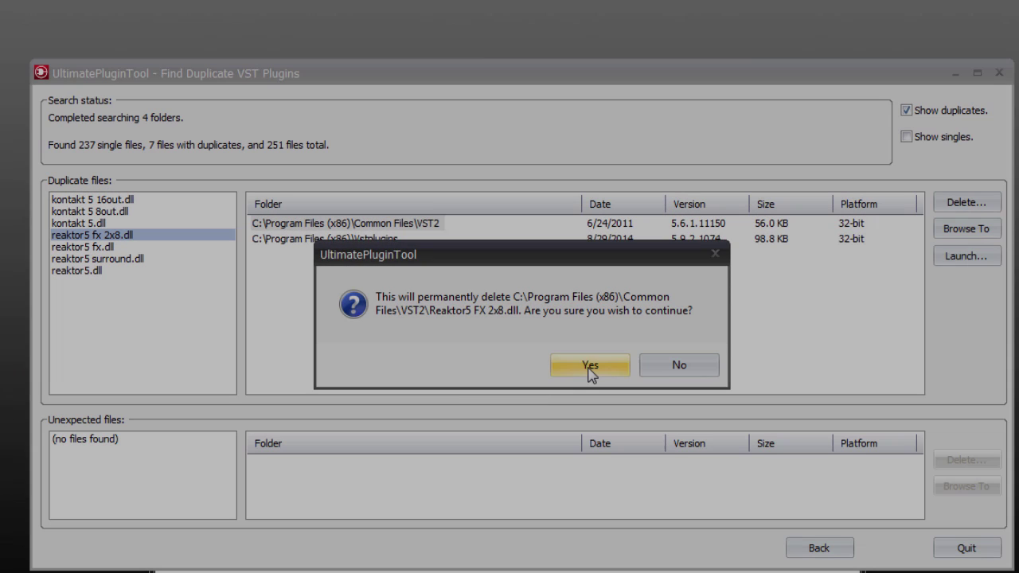
left_click(589, 368)
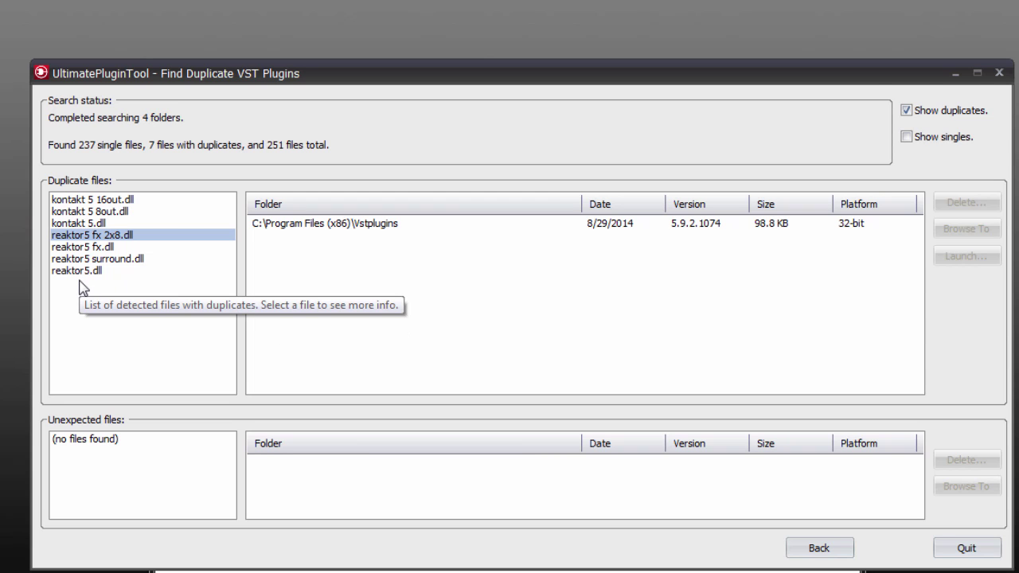
Repeat the duplicate search over the same 32-bit plugin folders, and return to the wizard selection
left_click(813, 553)
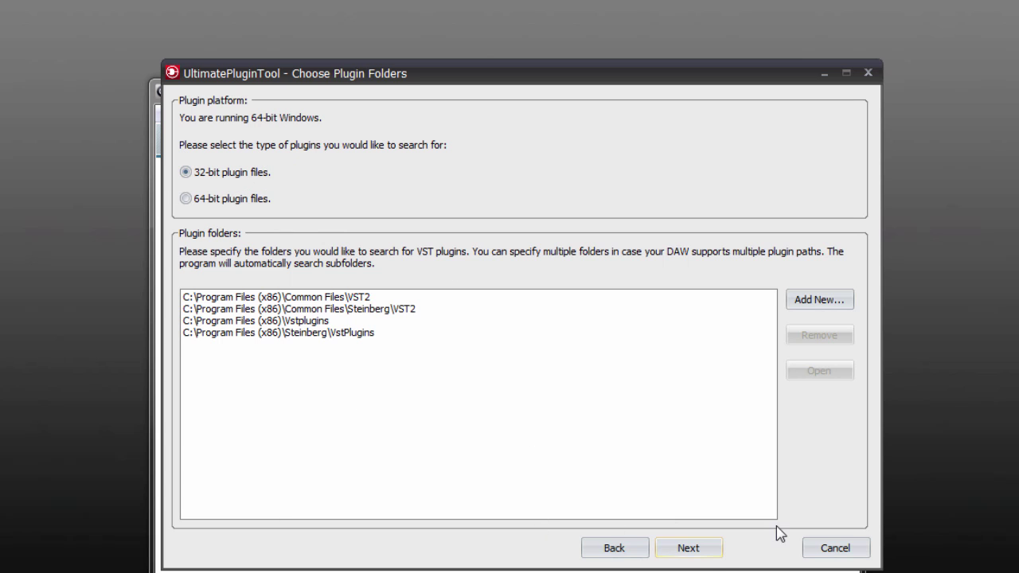
left_click(689, 548)
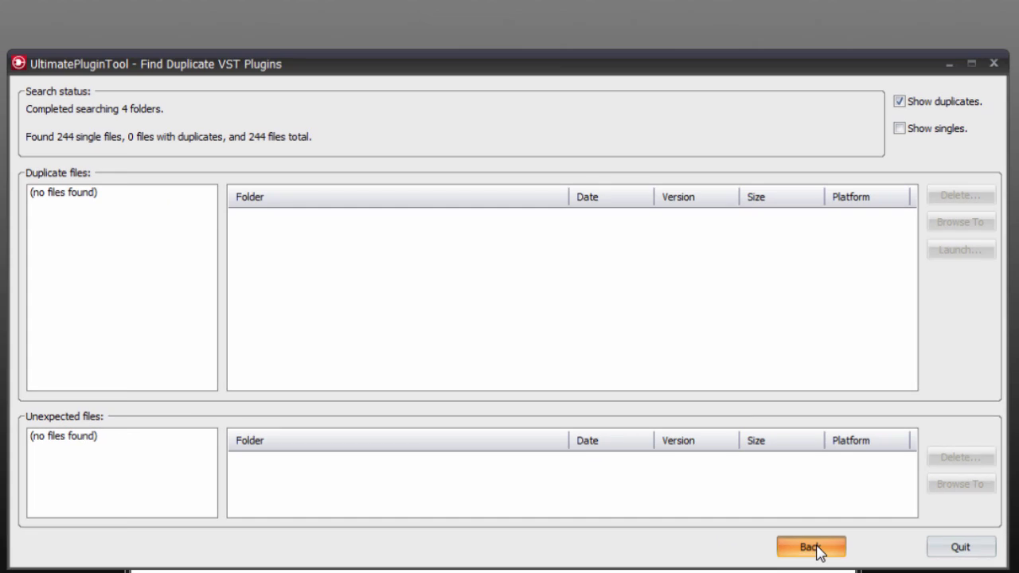
left_click(815, 551)
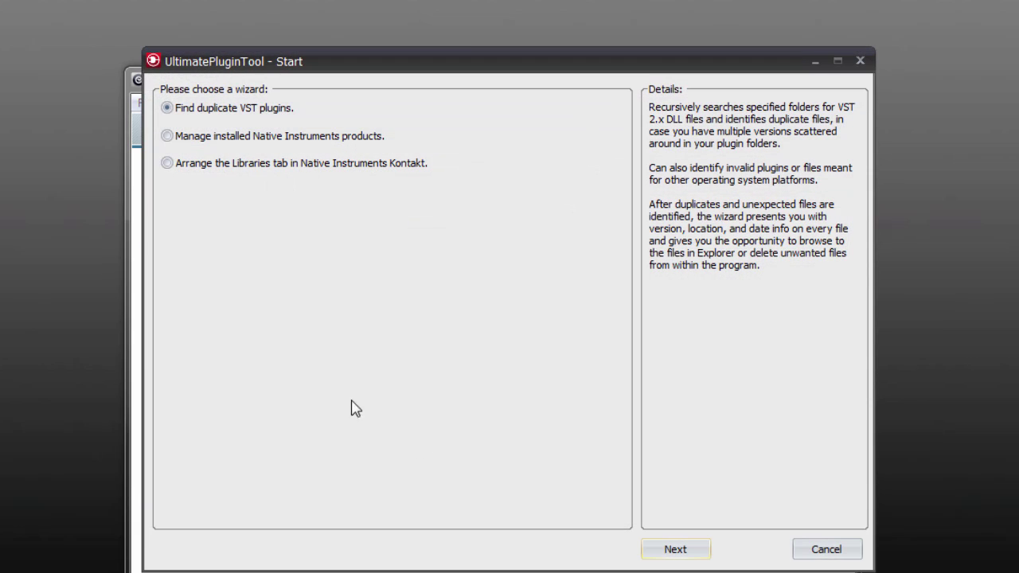
Start the Manage installed Native Instruments products wizard and review its product filters
left_click(231, 138)
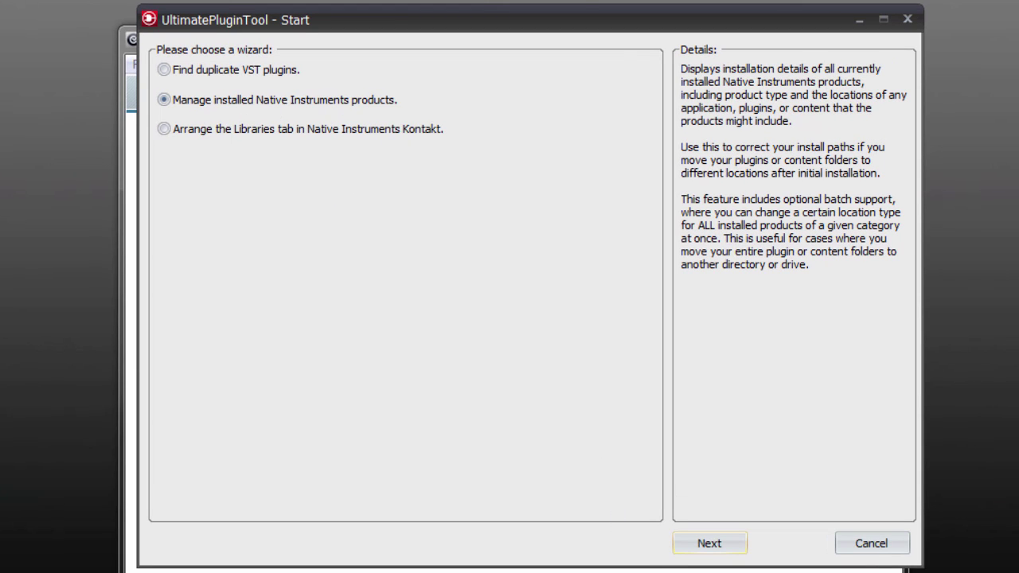
left_click(707, 544)
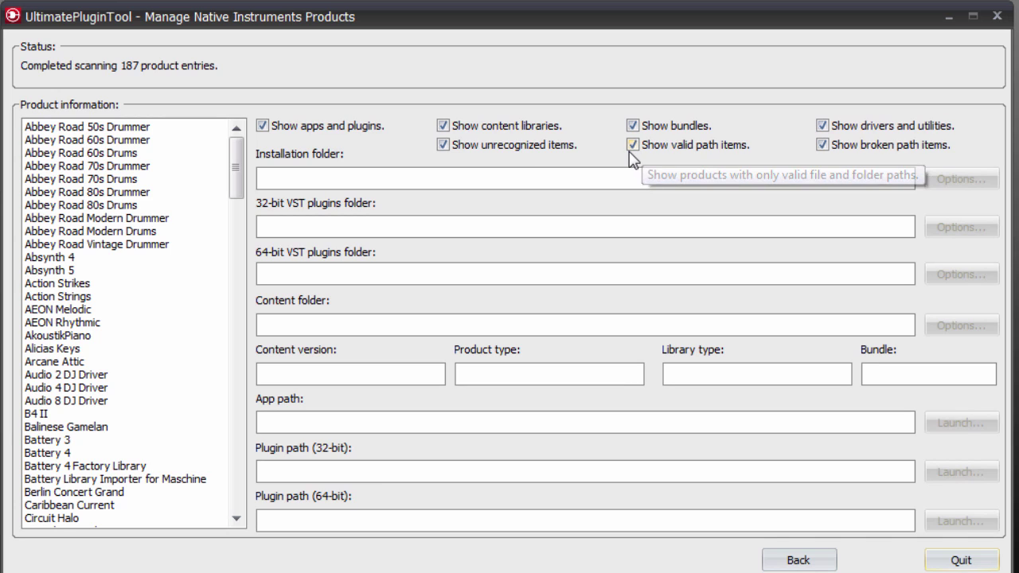
left_click(688, 149)
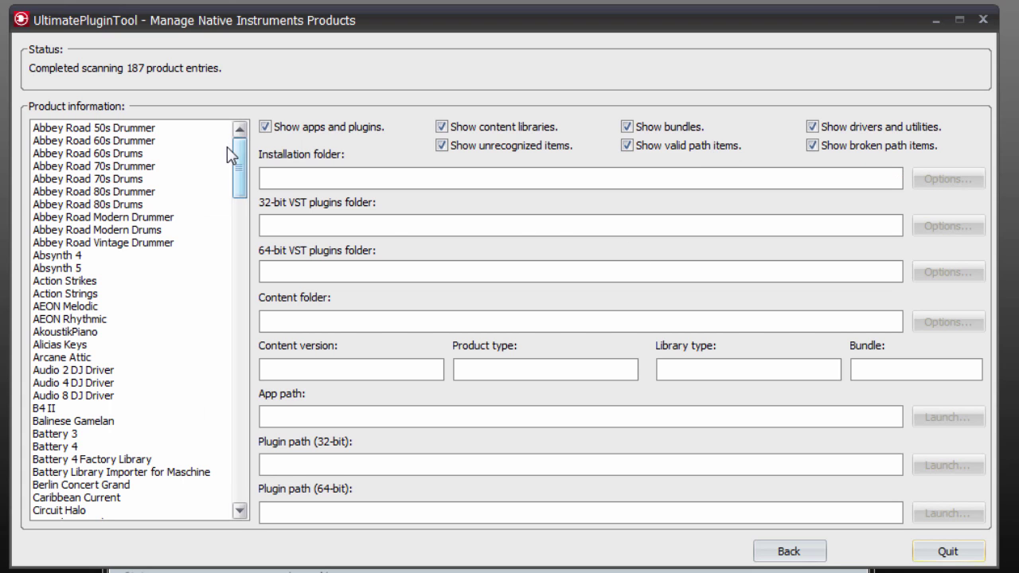
Review the folders and plugin paths of Kontakt 5, including its 32-bit VST plugin folder options, without changing the folder
left_click_drag(241, 171, 232, 294)
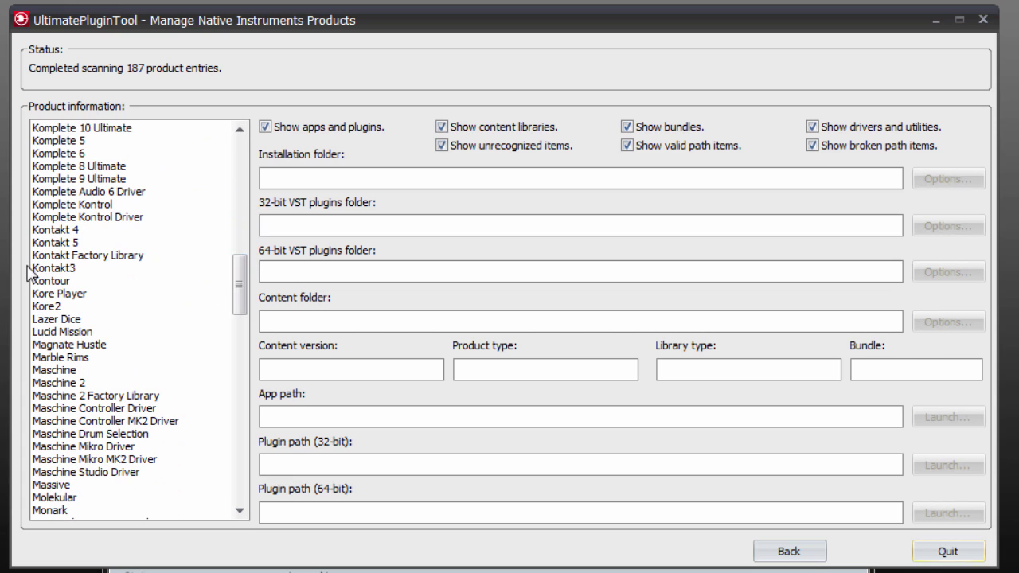
left_click(42, 244)
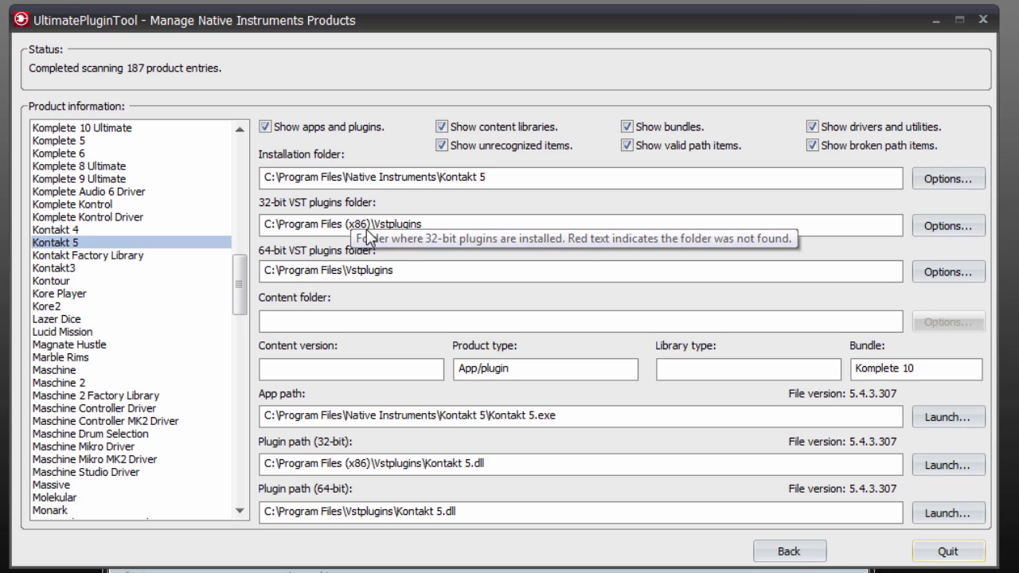
left_click(949, 227)
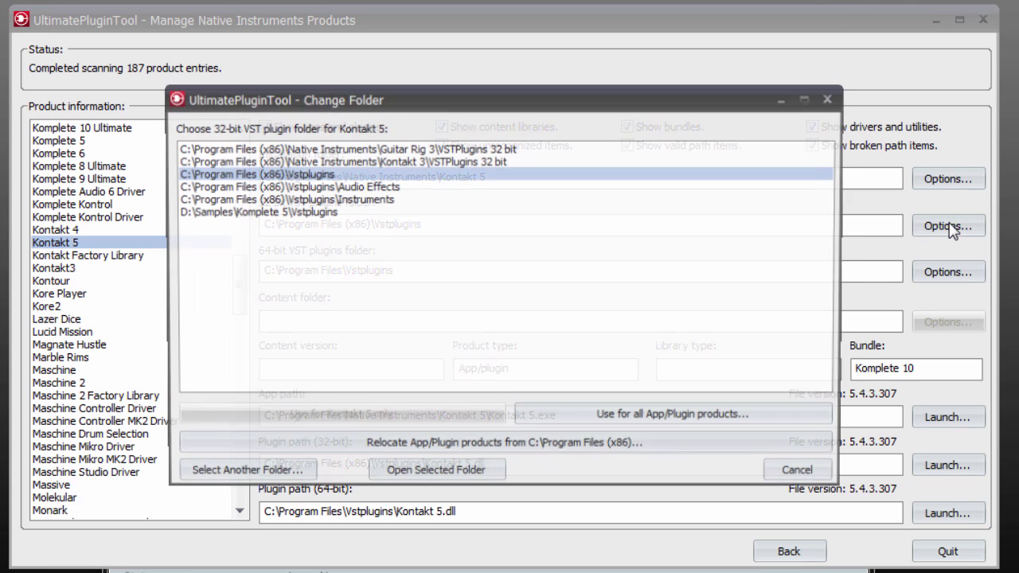
left_click(800, 475)
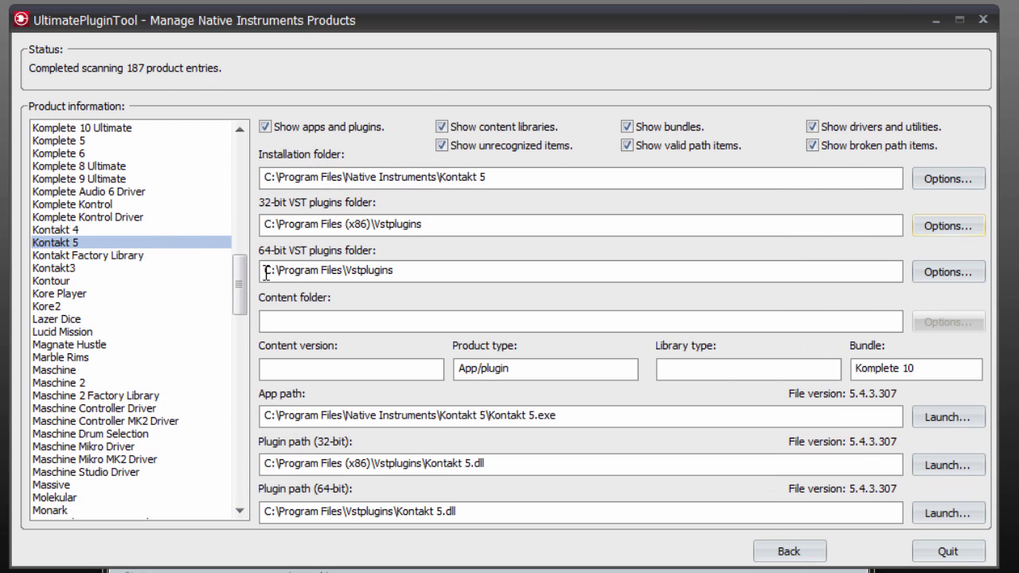
Review the installation, plugin and content folders and the file versions of Reaktor 5 in the product list
left_click_drag(241, 291, 242, 337)
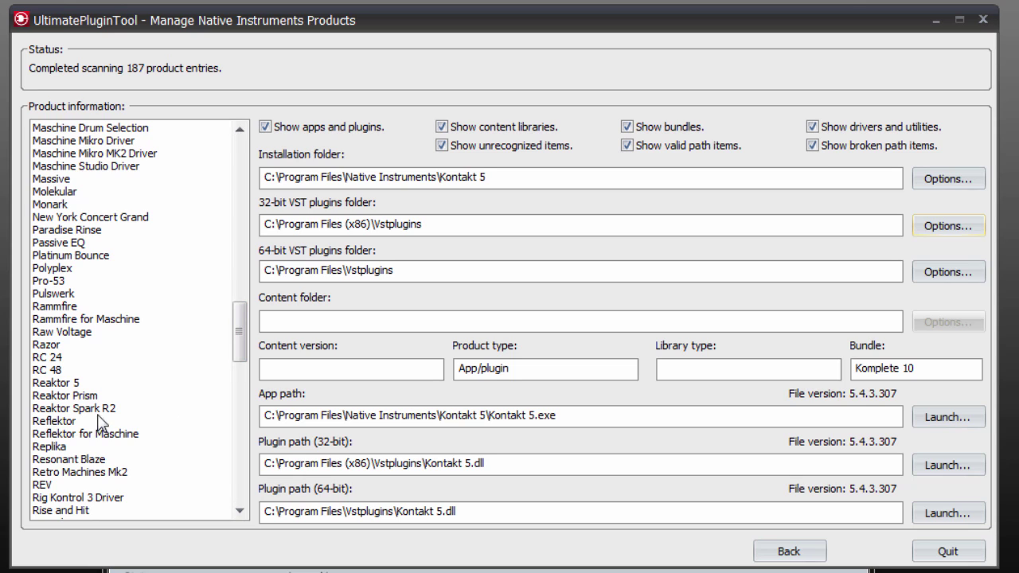
left_click(51, 384)
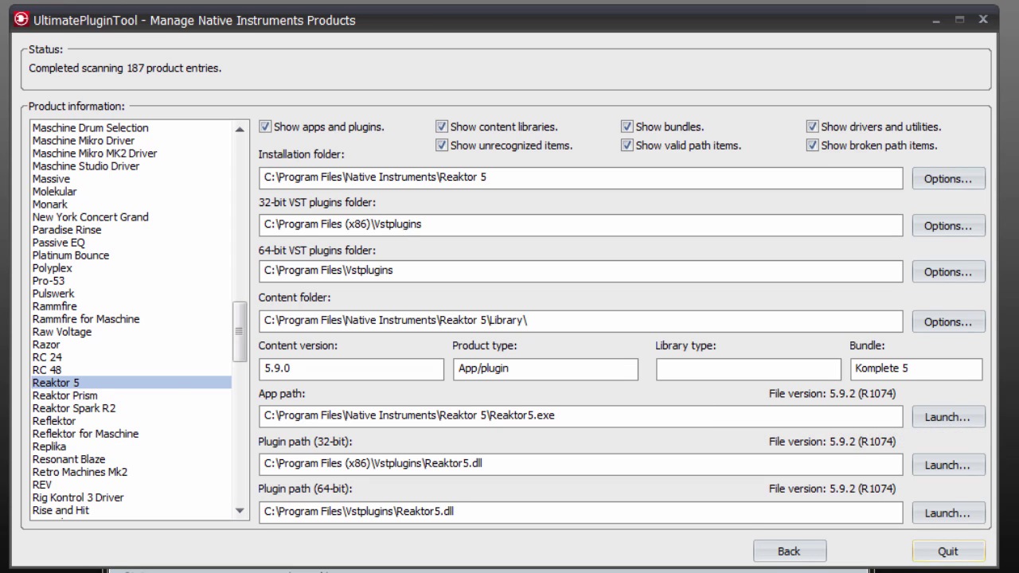
scroll(173, 344, "down", 4)
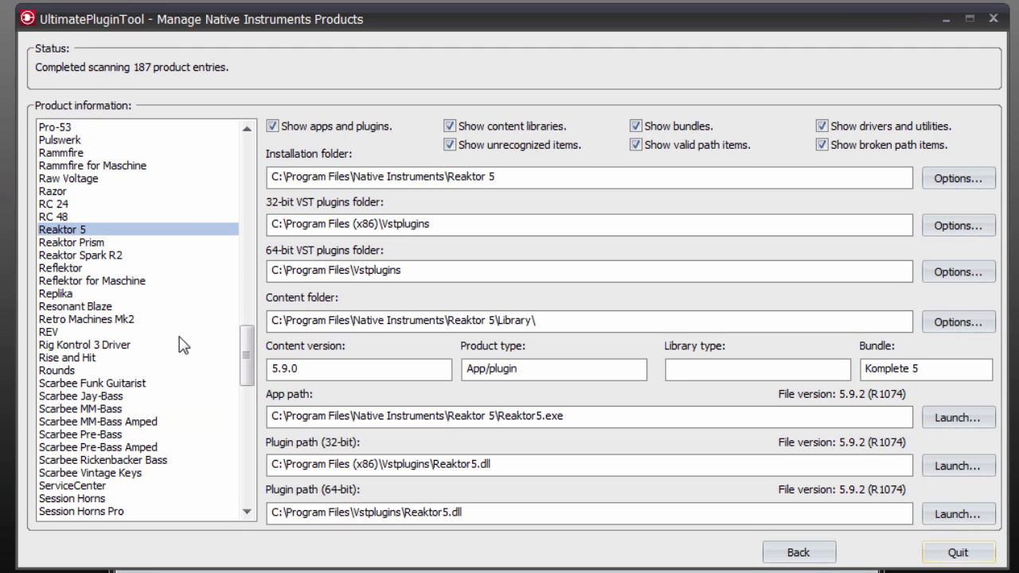
Close UltimatePluginTool, switch to Cubase, open the Kontakt 5 track's instrument, and look through its library list
left_click(991, 22)
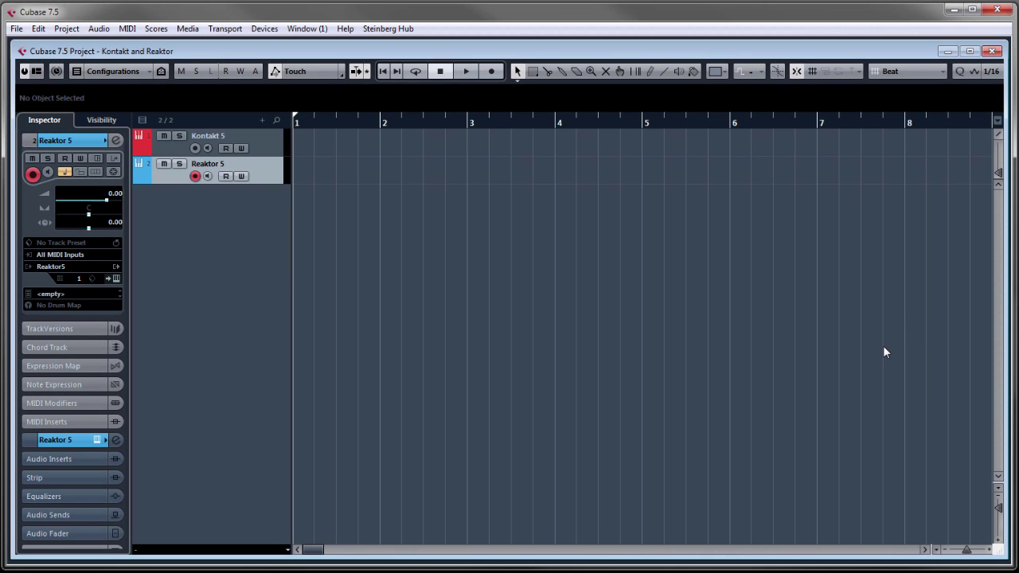
left_click(264, 146)
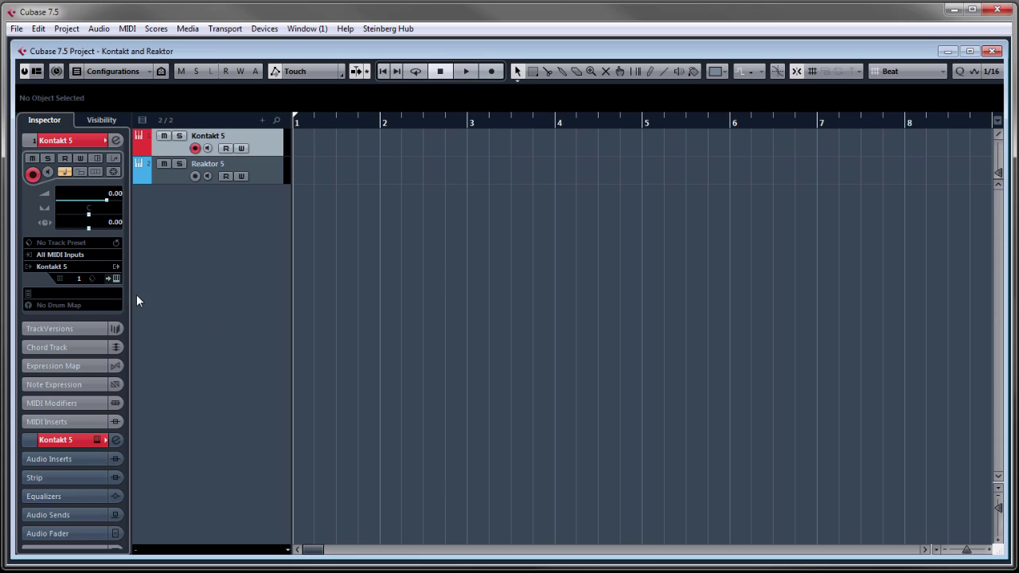
left_click(116, 279)
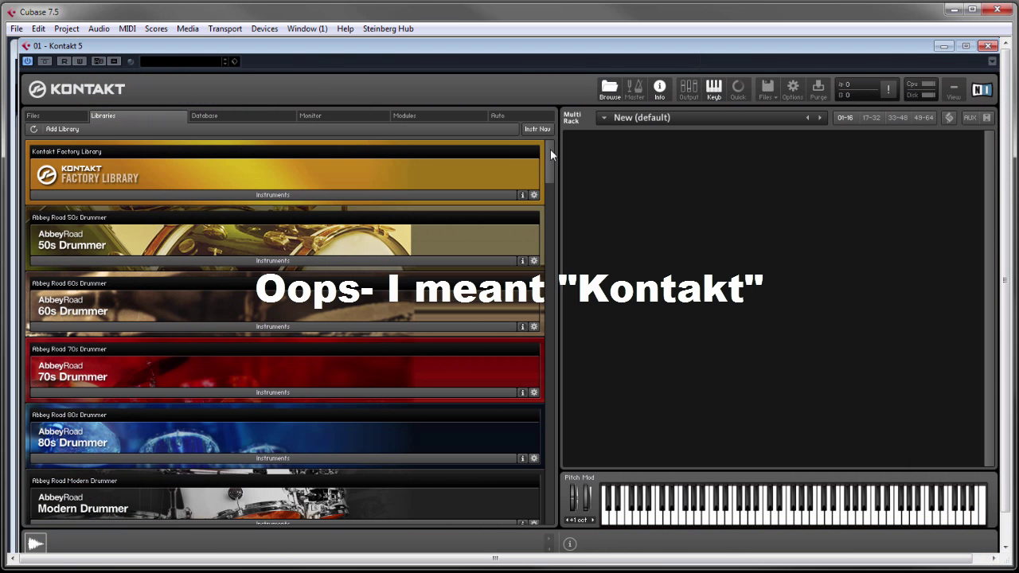
left_click_drag(550, 148, 556, 317)
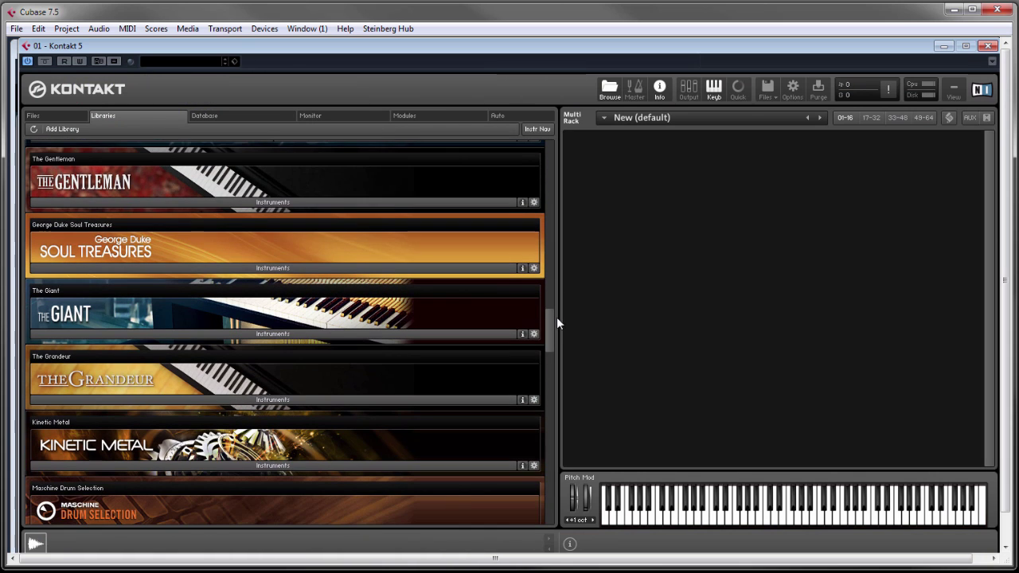
Load The Grandeur.nki from The Grandeur library into Kontakt's multi rack and close the Kontakt 5 instrument window
left_click(248, 399)
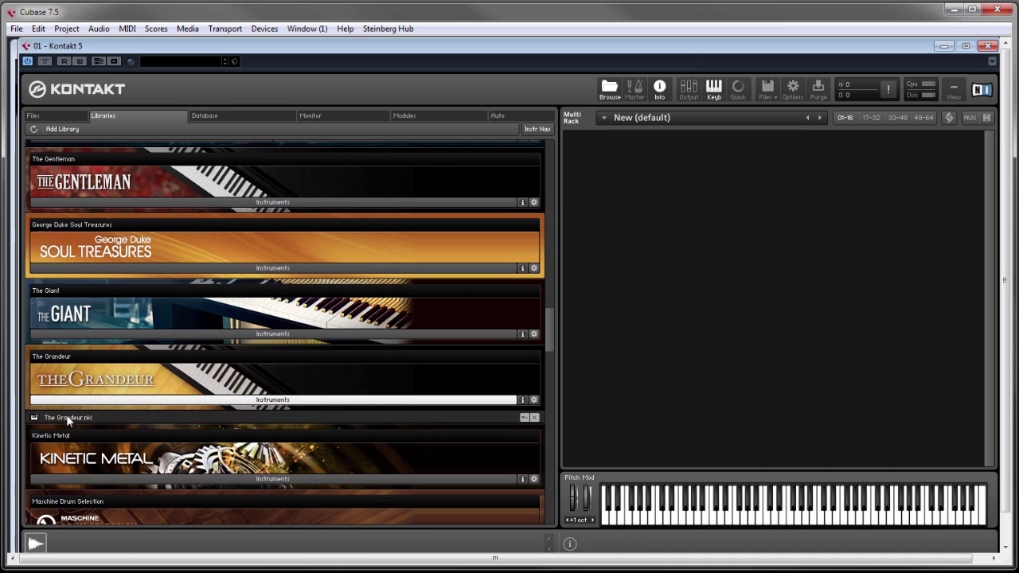
left_click_drag(67, 420, 734, 244)
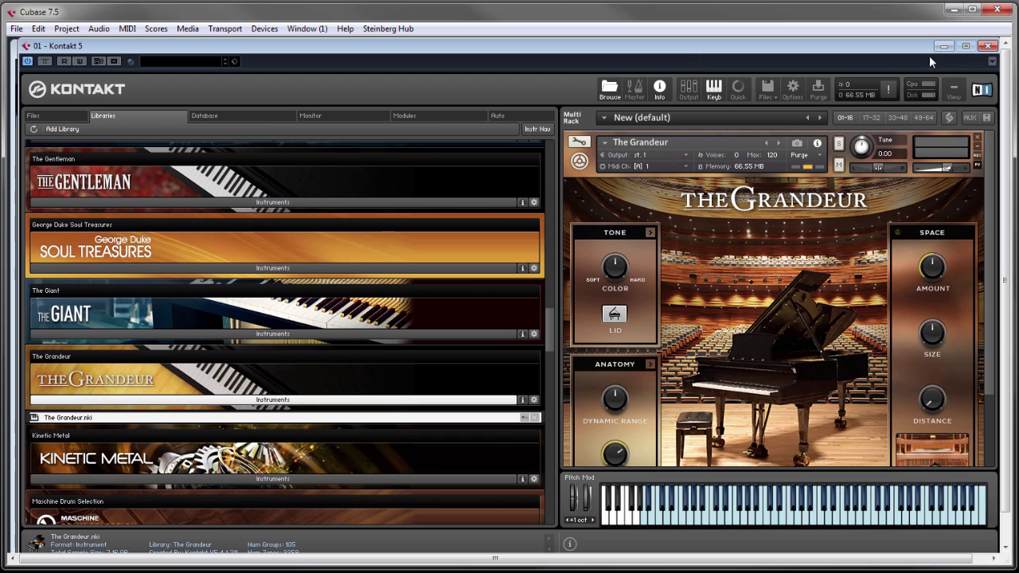
left_click(987, 46)
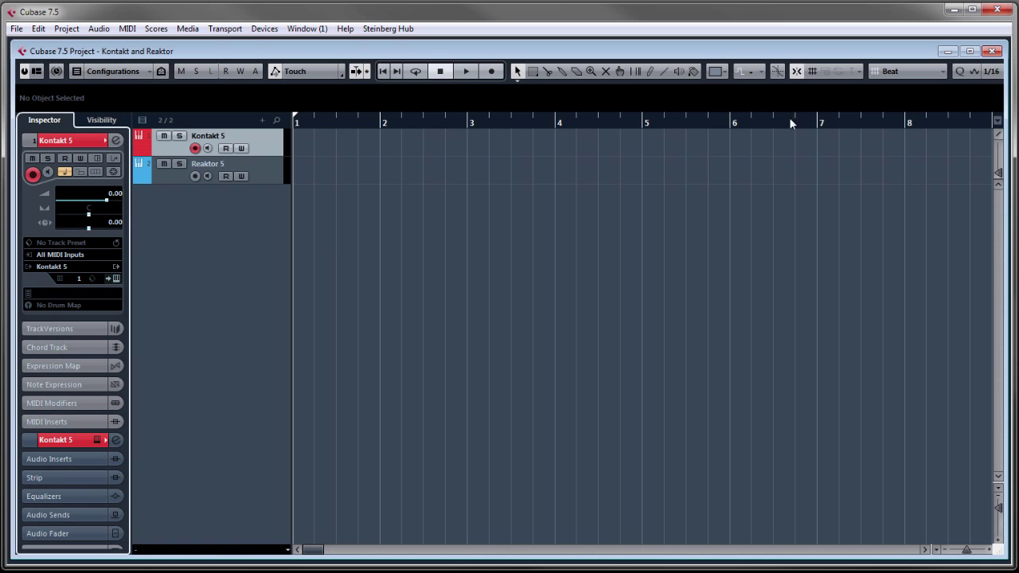
Open the Reaktor 5 track's instrument, load Rounds.ens from the Player library, and move the plugin window so it is fully visible
left_click(273, 174)
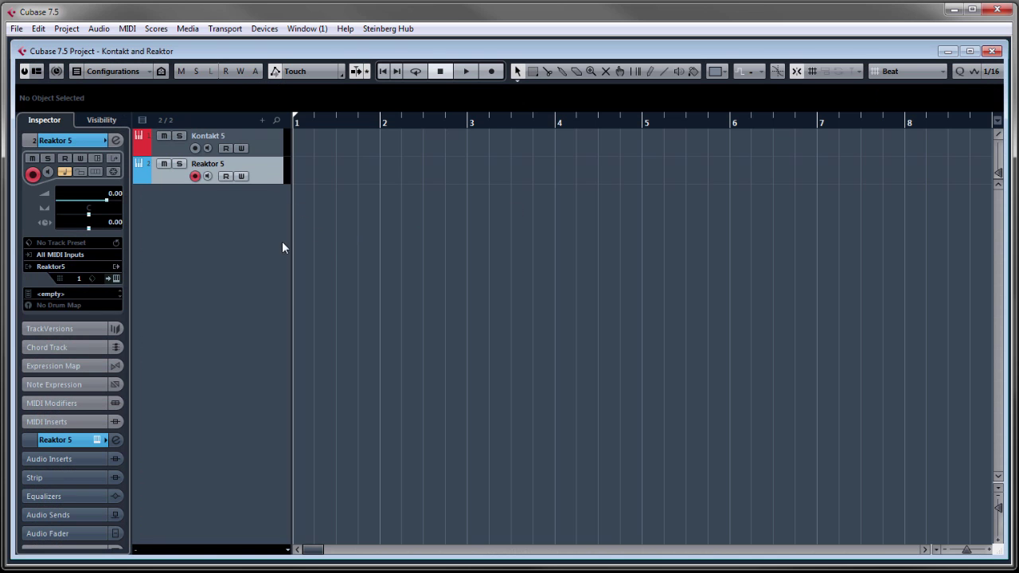
left_click(115, 278)
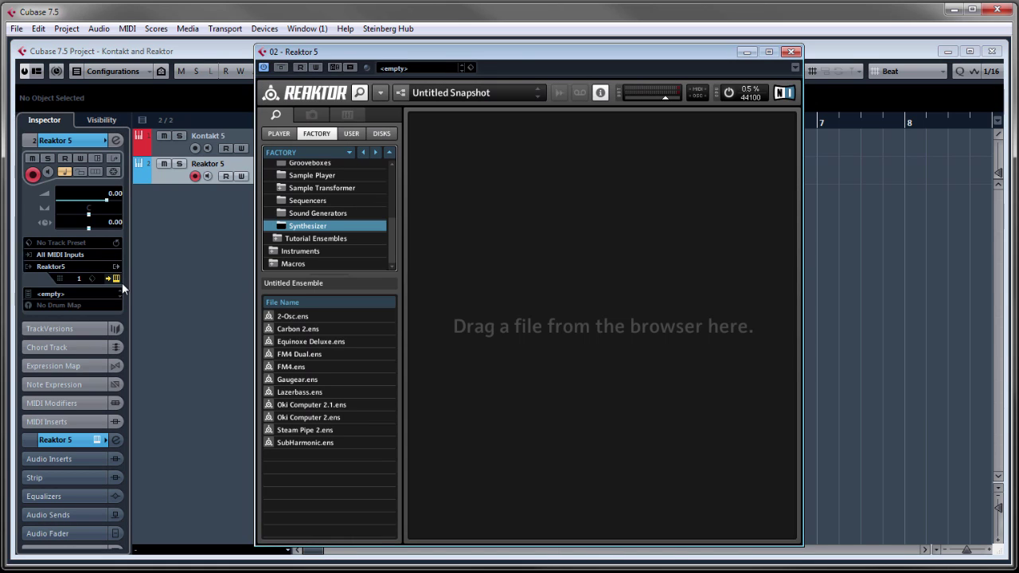
left_click(279, 133)
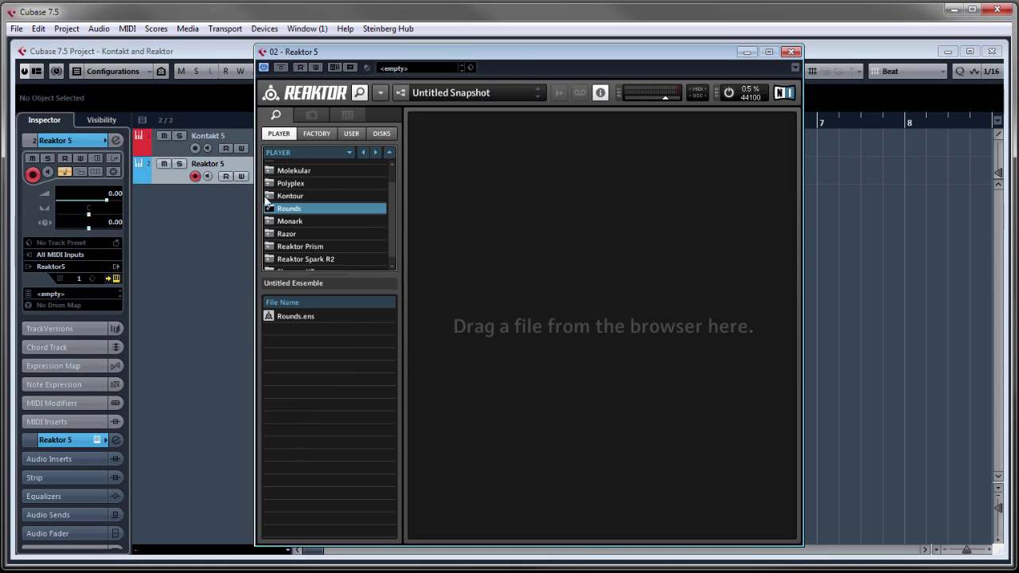
left_click(285, 317)
double_click(280, 316)
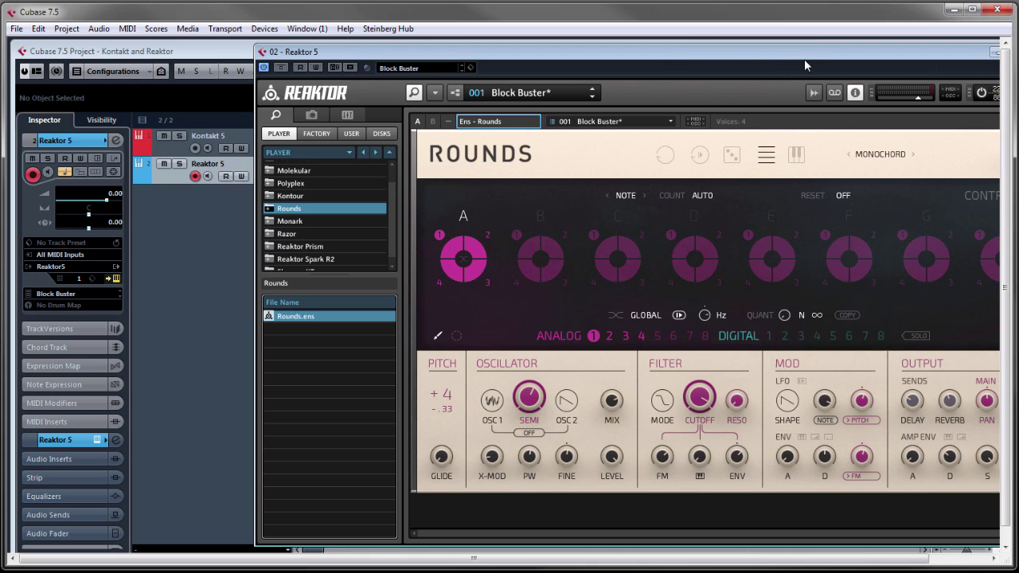
left_click_drag(750, 58, 656, 49)
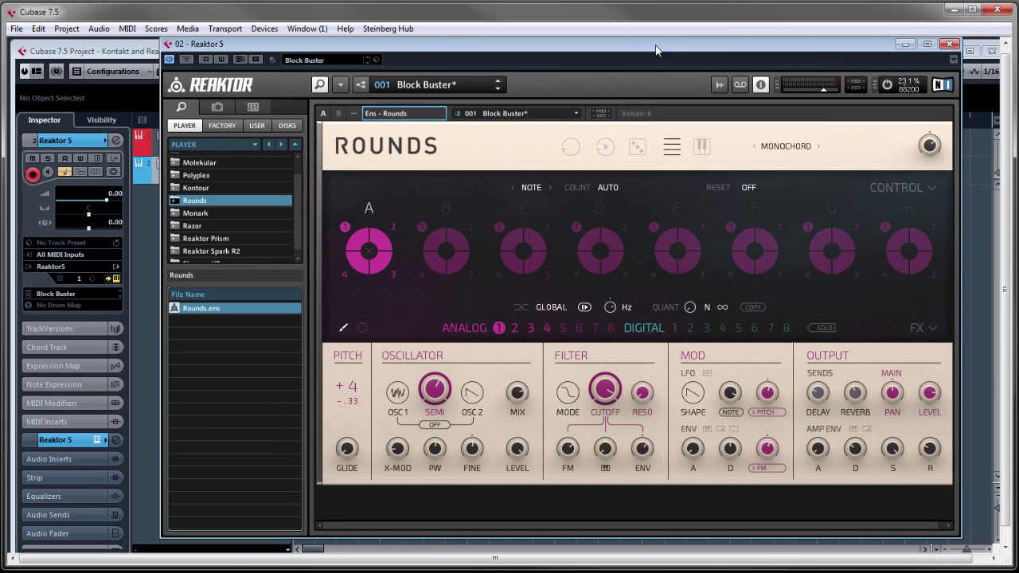